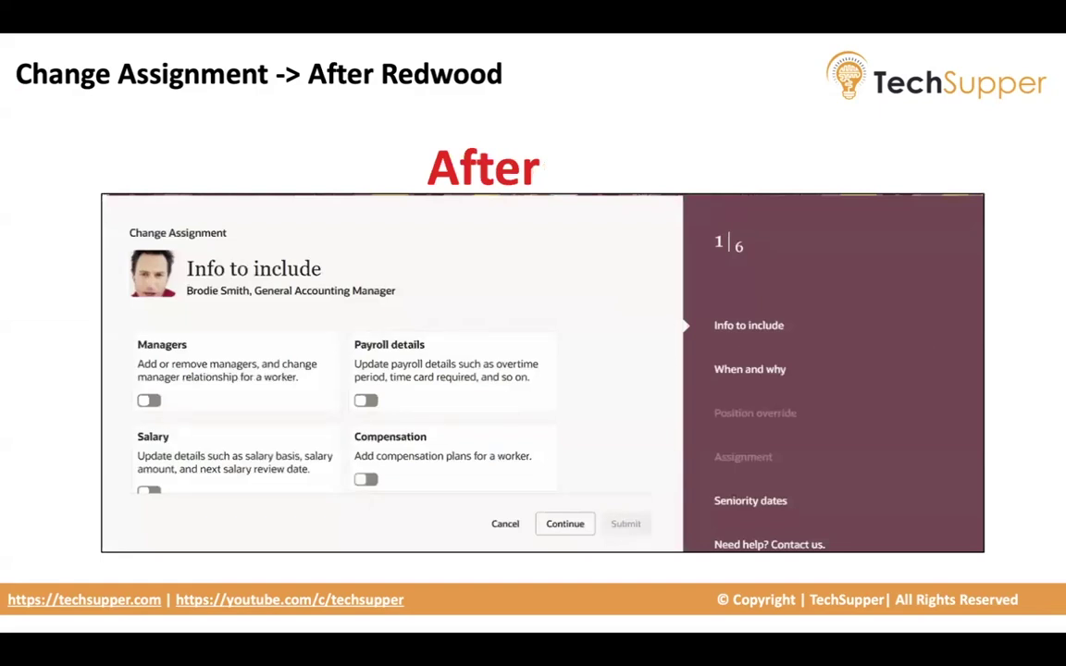
Flip back to the before-Redwood comparison slide, then forward to the After Redwood slide.
{"action": "key", "text": "Left"}
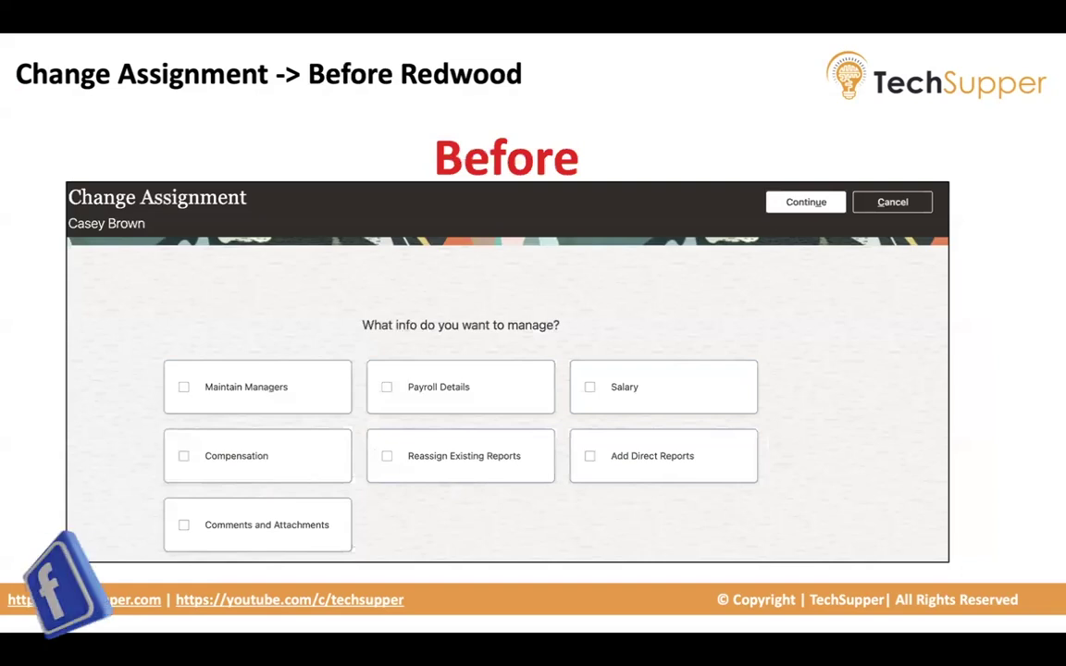
{"action": "key", "text": "Right"}
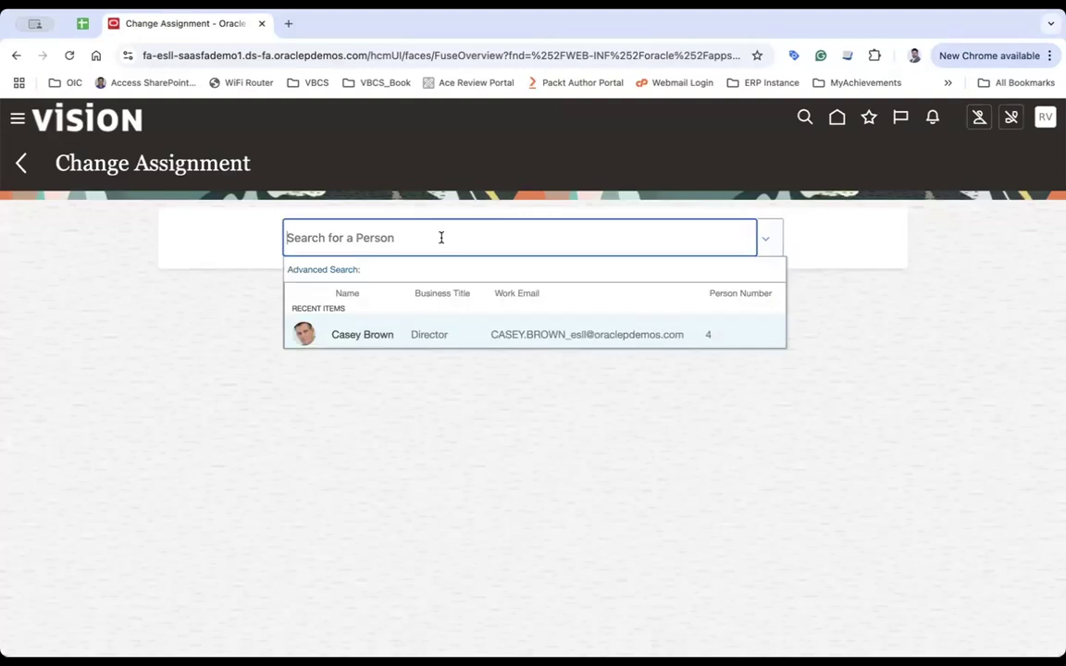
Choose the recently viewed employee from Recent Items in the Change Assignment person search.
{"action": "left_click", "coordinate": [371, 334]}
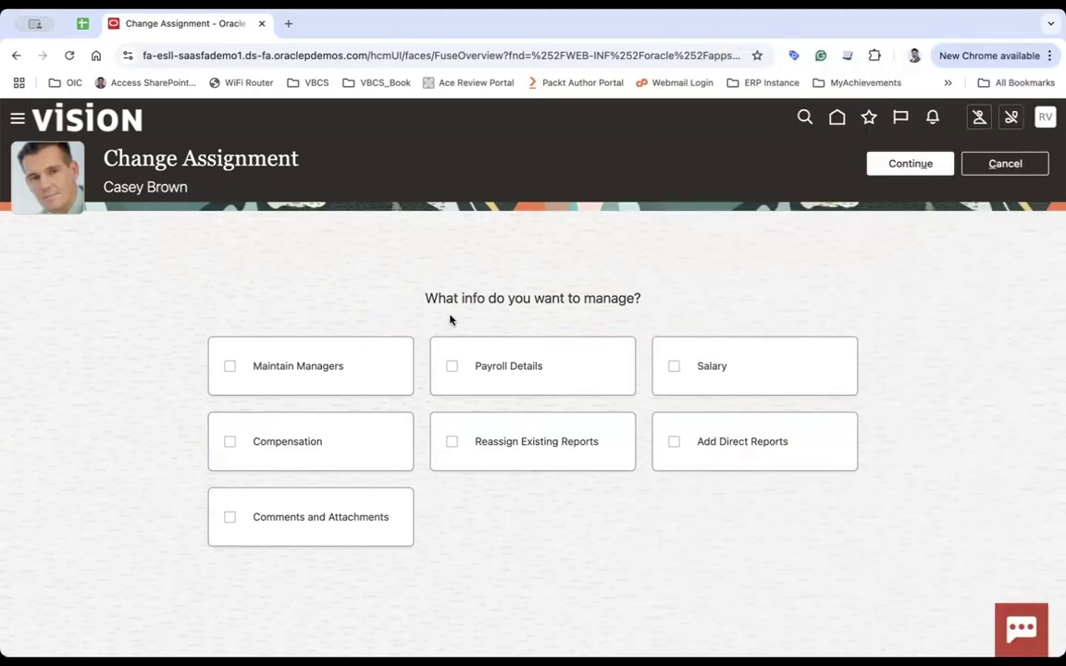
Leave Change Assignment without saving and go to Setup and Maintenance.
{"action": "left_click", "coordinate": [1045, 119]}
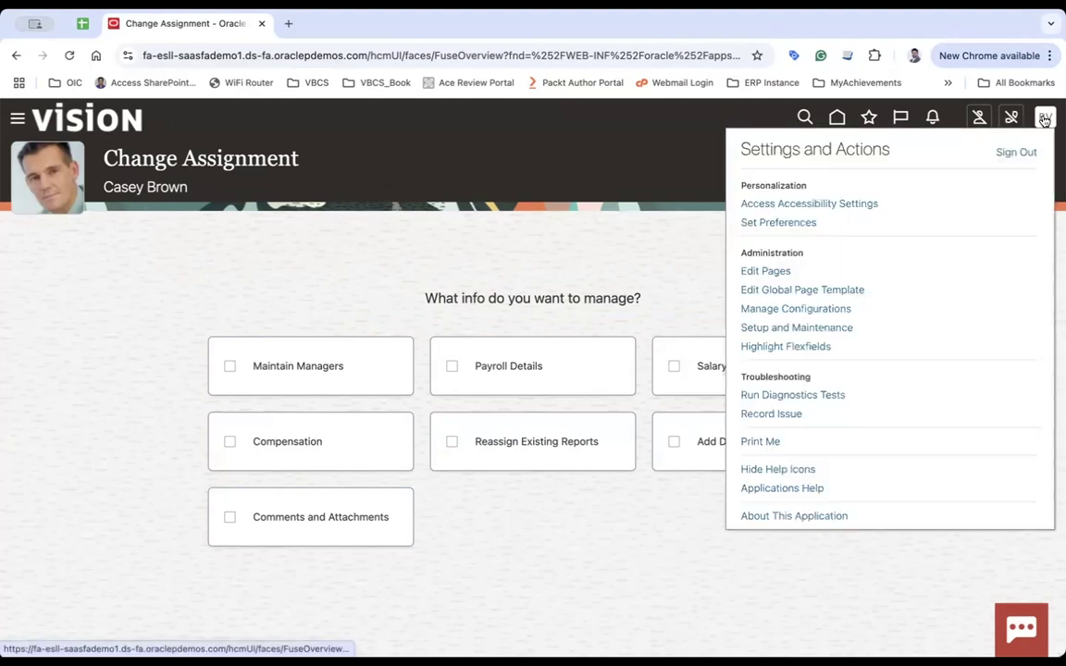
{"action": "left_click", "coordinate": [798, 326]}
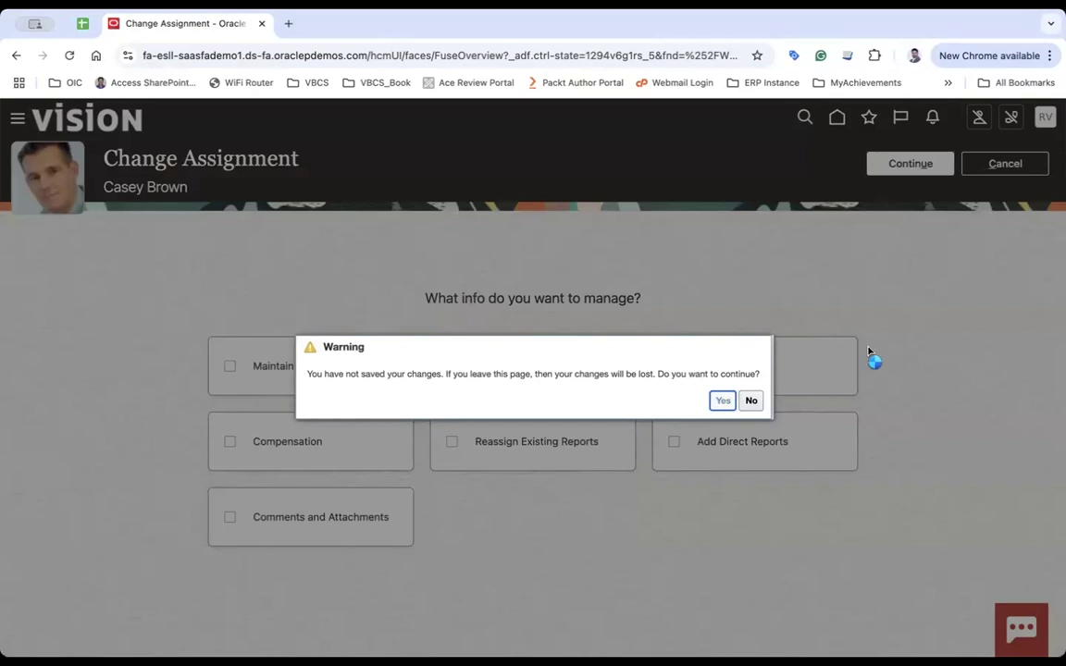
{"action": "key", "text": "Return"}
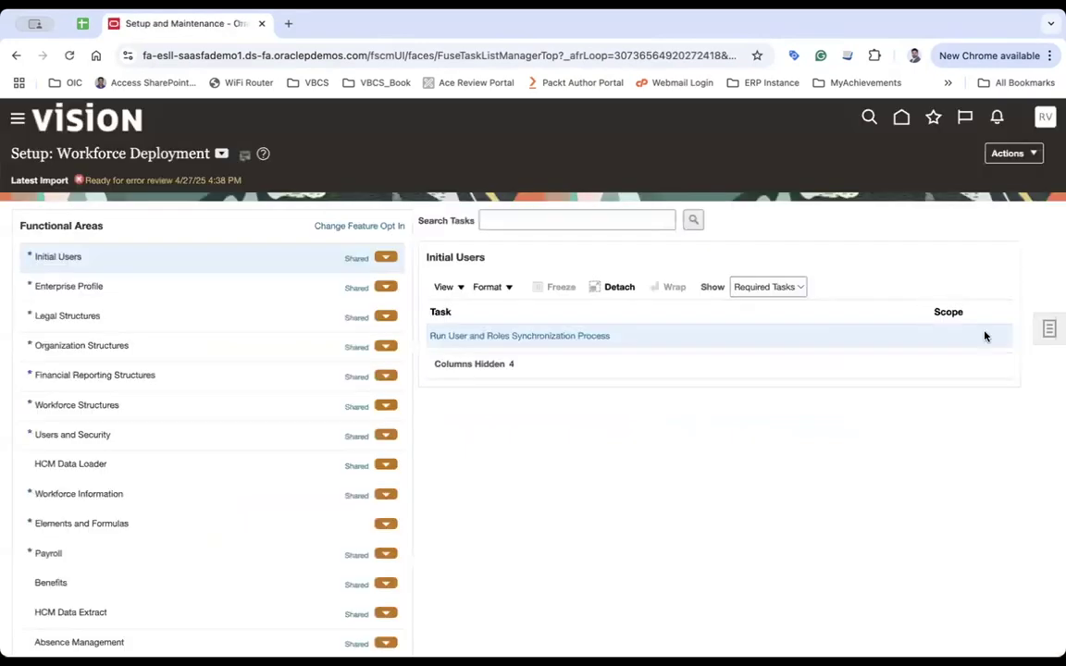
Search setup tasks for %Manage Administrator% and open Manage Administrator Profile Values.
{"action": "left_click", "coordinate": [1046, 330]}
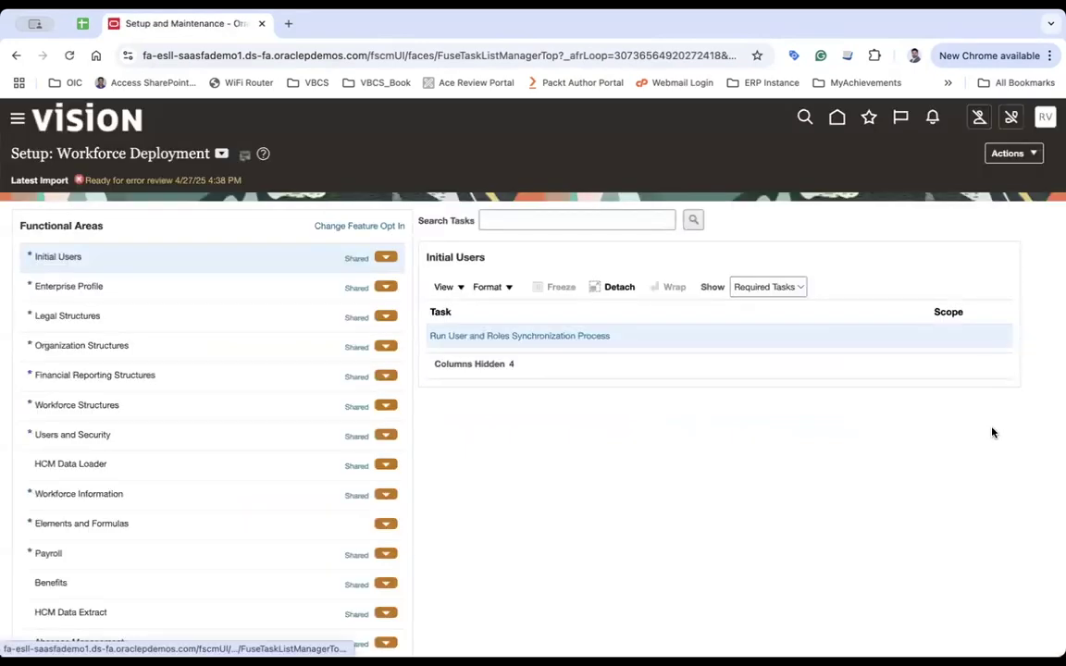
{"action": "left_click", "coordinate": [928, 350]}
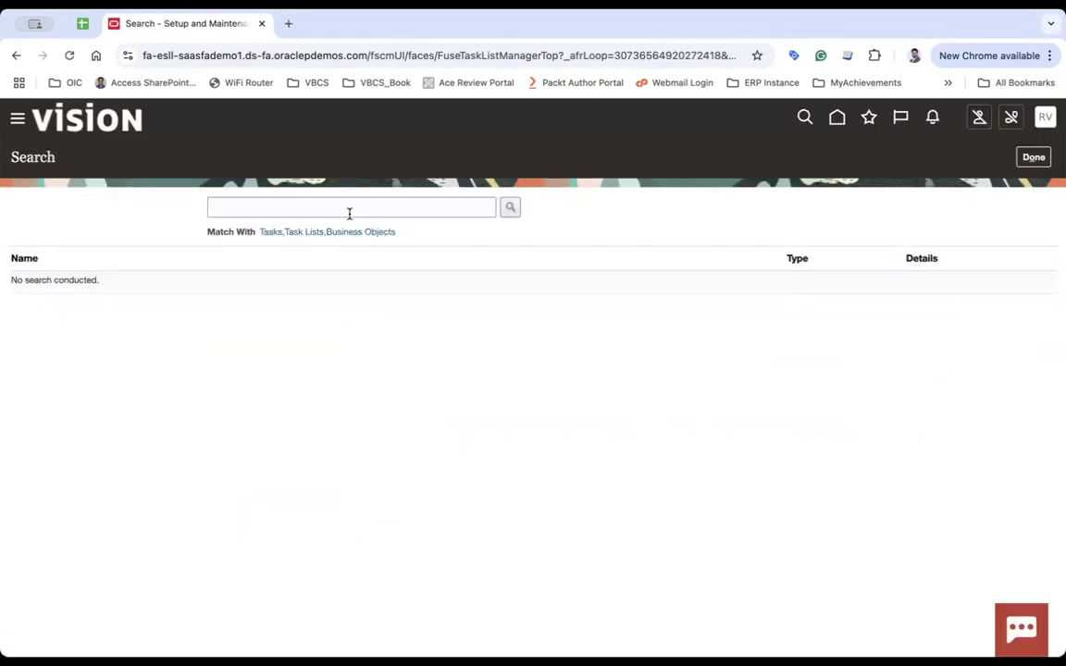
{"action": "left_click", "coordinate": [266, 211]}
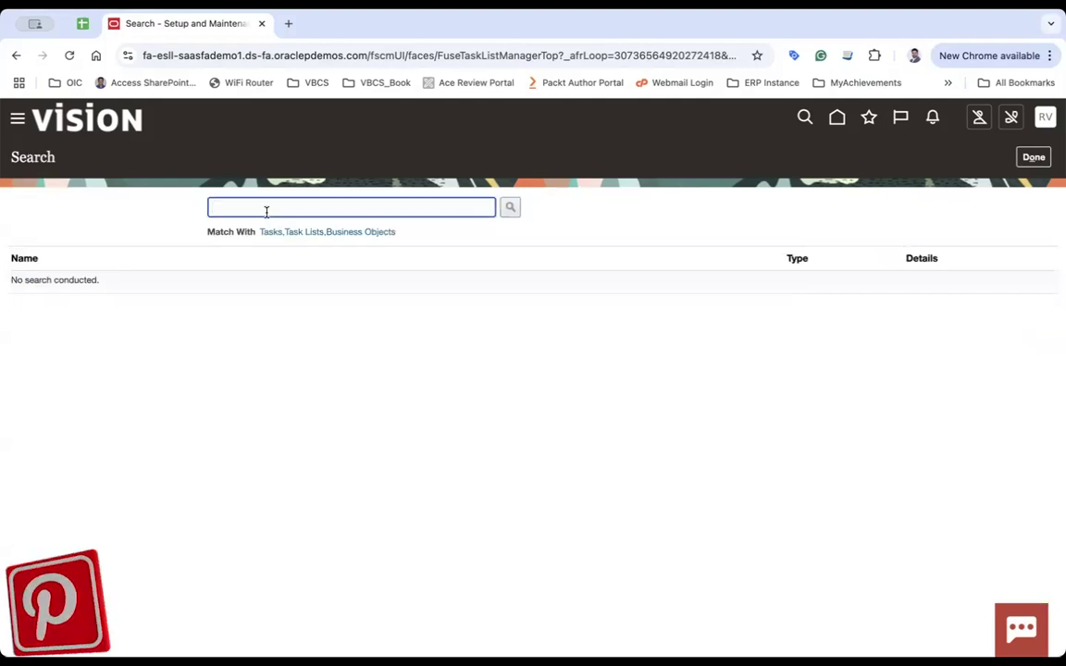
{"action": "type", "text": "a"}
{"action": "key", "text": "BackSpace"}
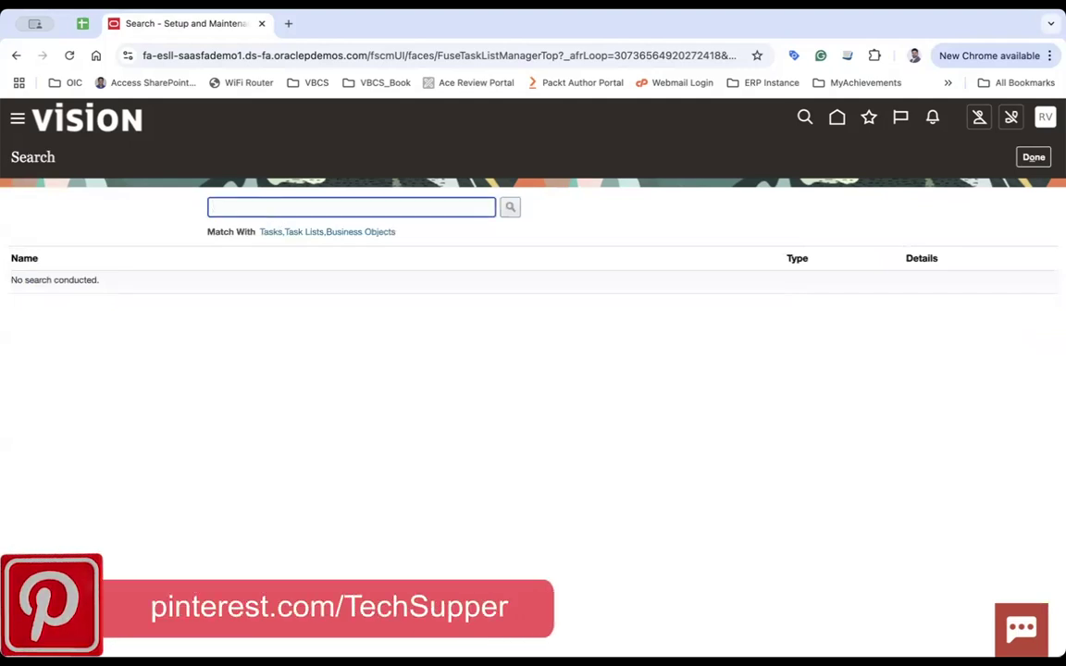
{"action": "type", "text": "%Manage Admin"}
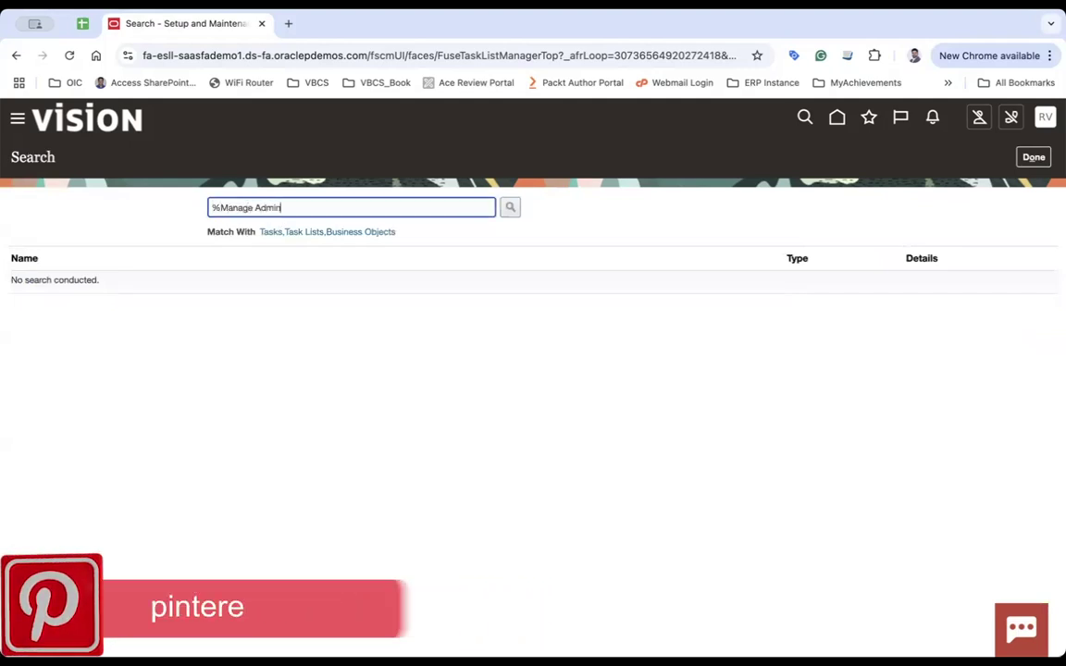
{"action": "type", "text": "istrator%"}
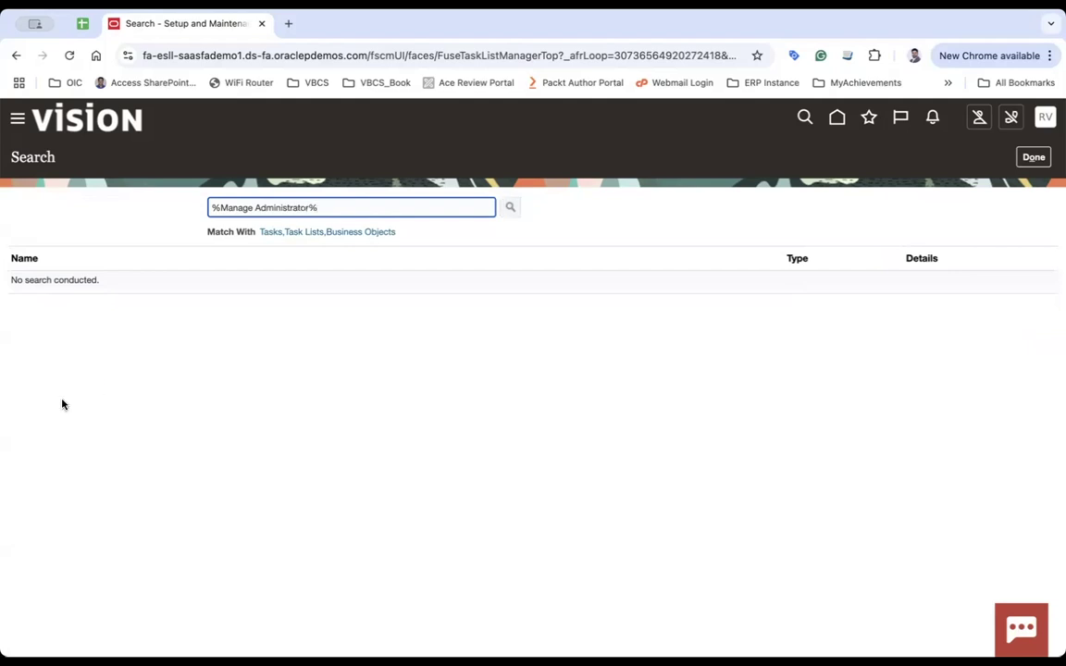
{"action": "key", "text": "Return"}
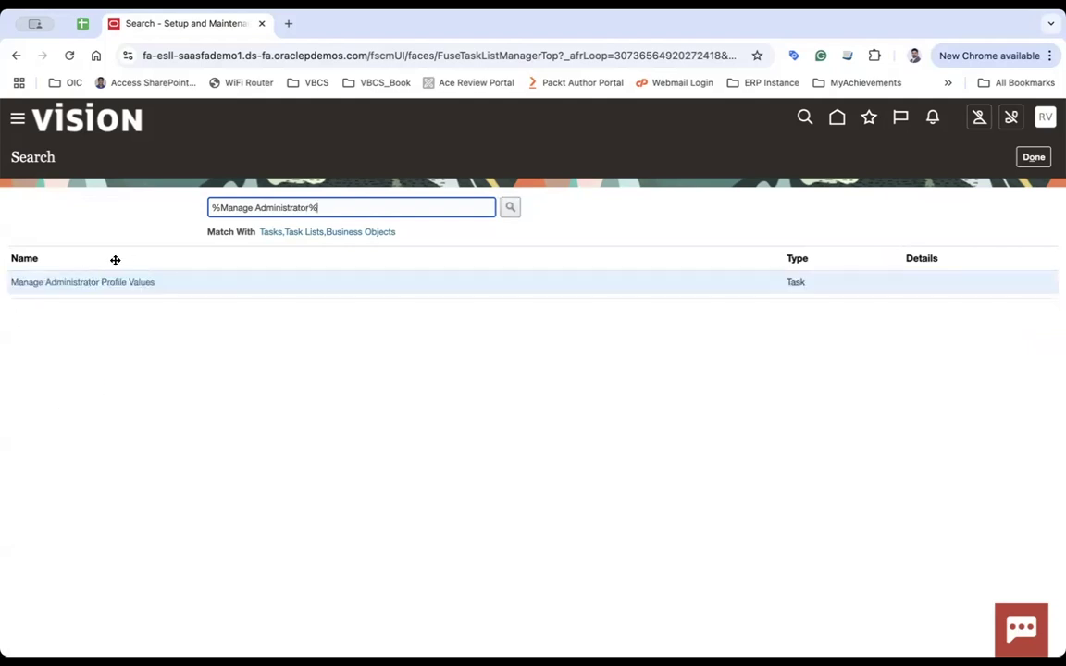
{"action": "left_click", "coordinate": [118, 285]}
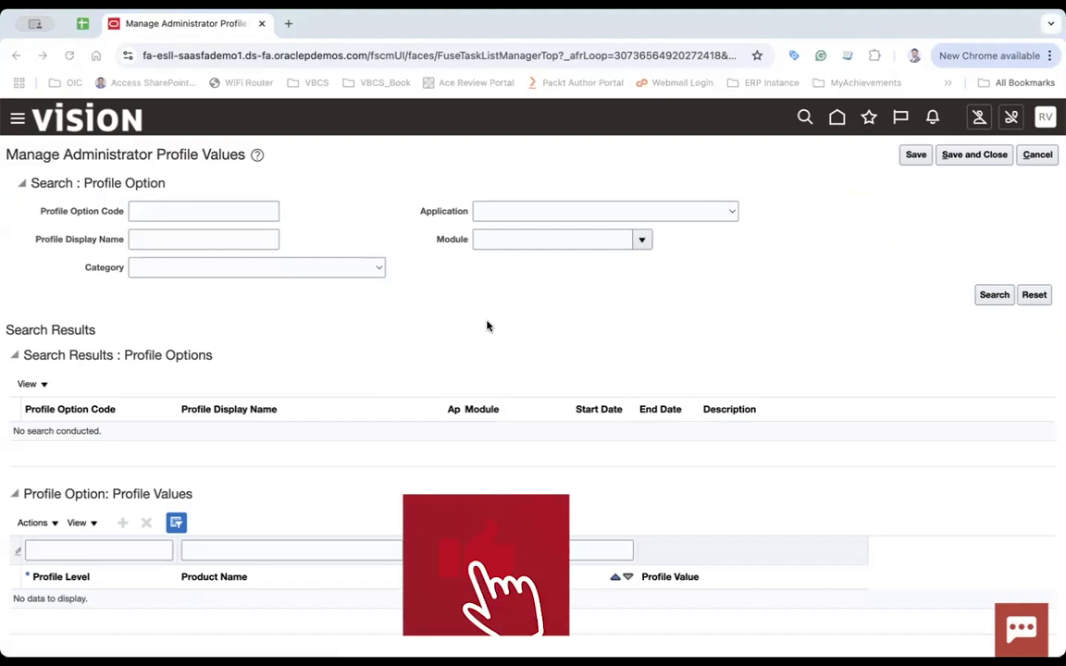
Find HRC_ELASTIC_SEARCH_ENABLED, change its Site value from N to Y, and save and close.
{"action": "left_click", "coordinate": [218, 215]}
{"action": "type", "text": "HRC_ELASTIC_SEARCH_ENABLED"}
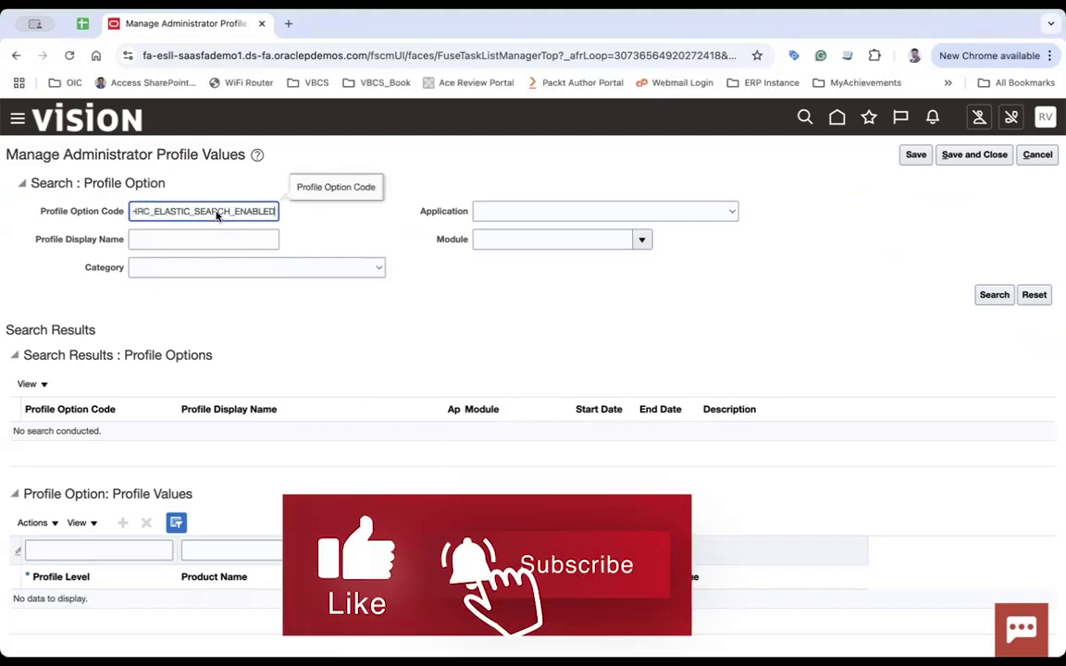
{"action": "left_click", "coordinate": [992, 298]}
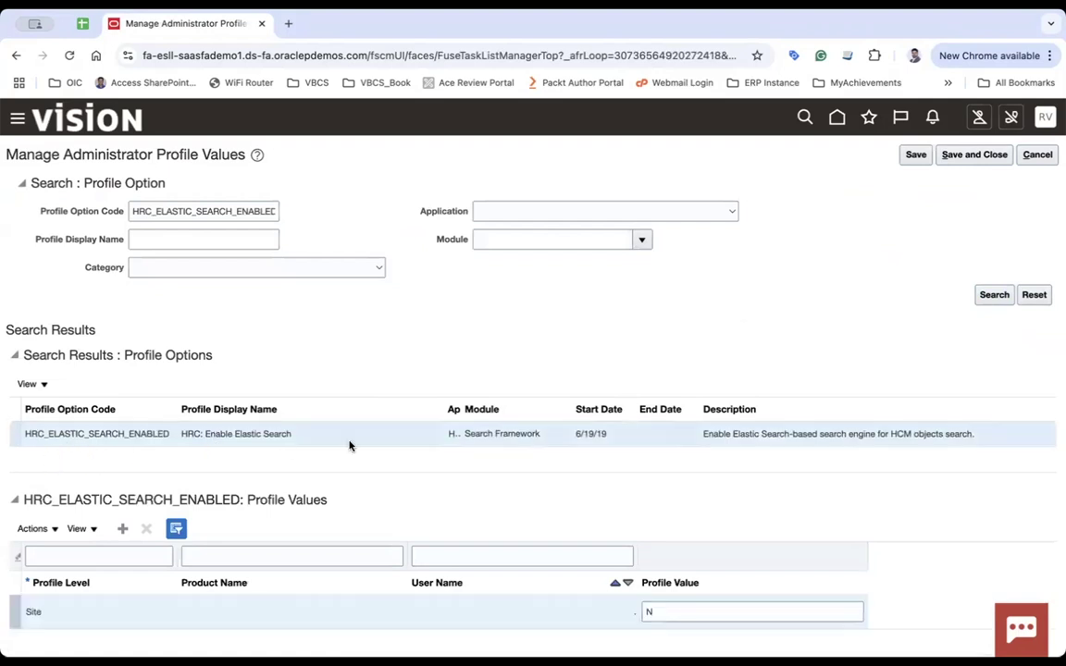
{"action": "scroll", "coordinate": [350, 442], "scroll_direction": "down", "scroll_amount": 1}
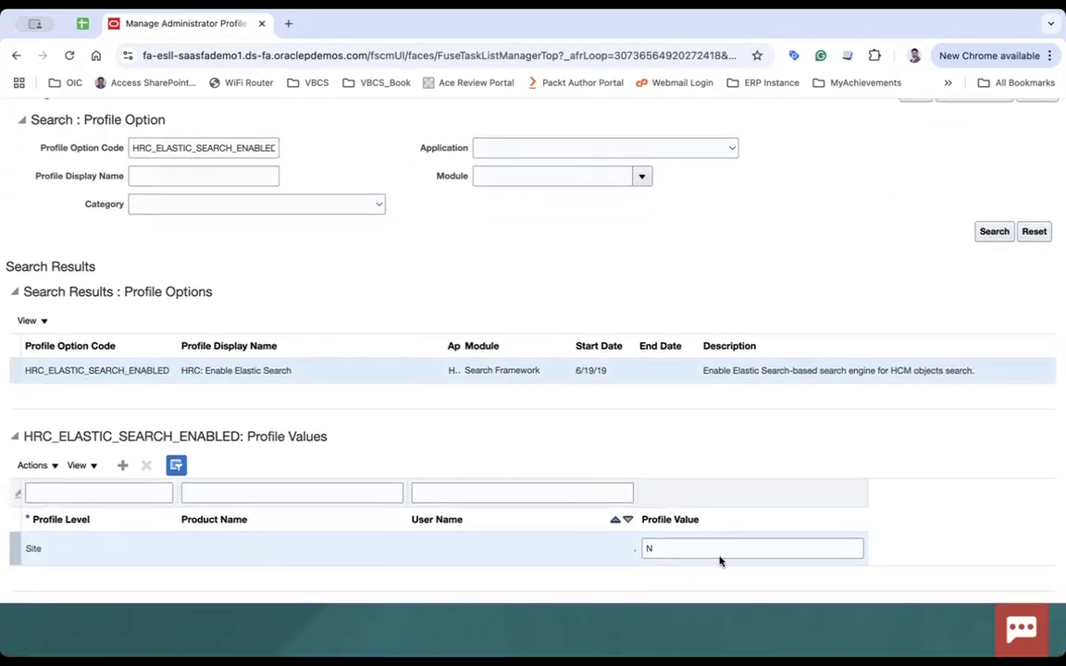
{"action": "left_click", "coordinate": [675, 547]}
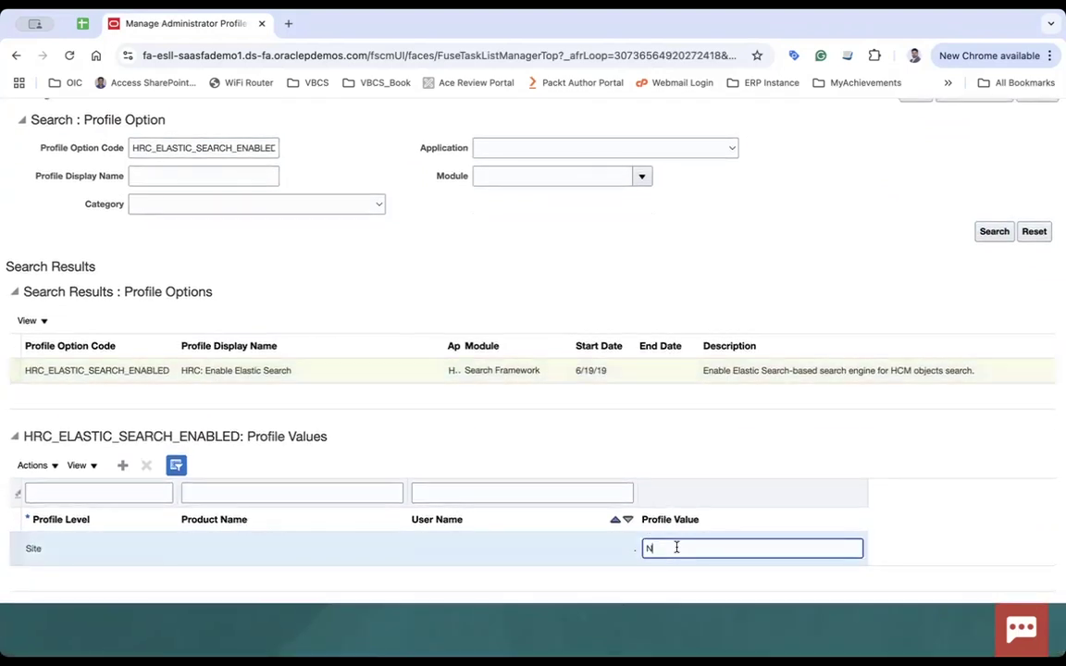
{"action": "key", "text": "BackSpace"}
{"action": "type", "text": "Y"}
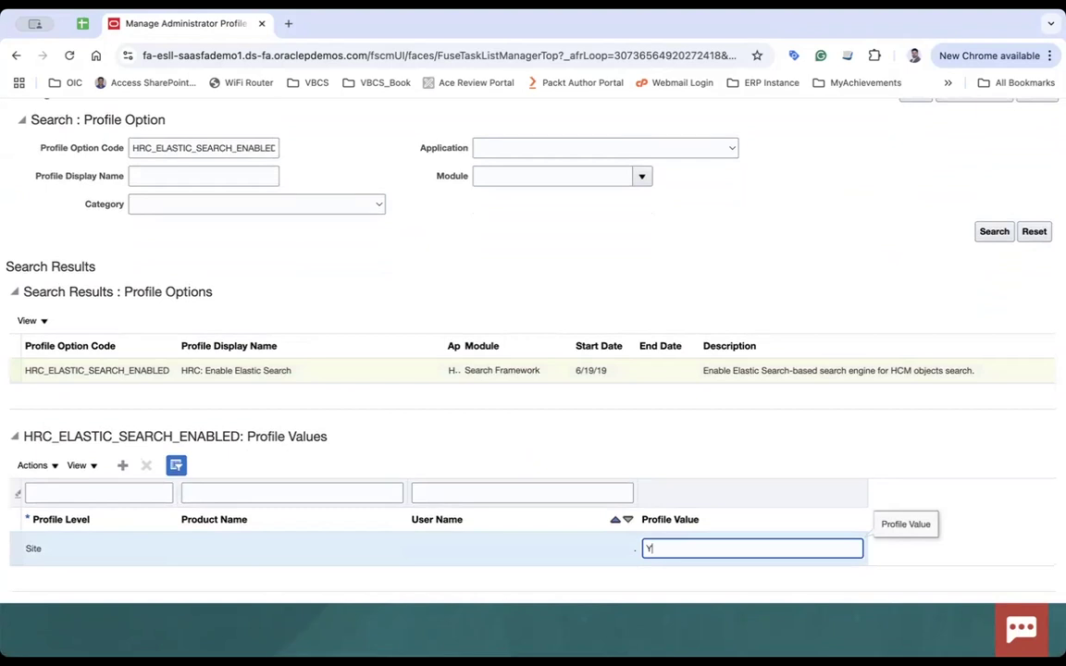
{"action": "scroll", "coordinate": [869, 276], "scroll_direction": "up", "scroll_amount": 1}
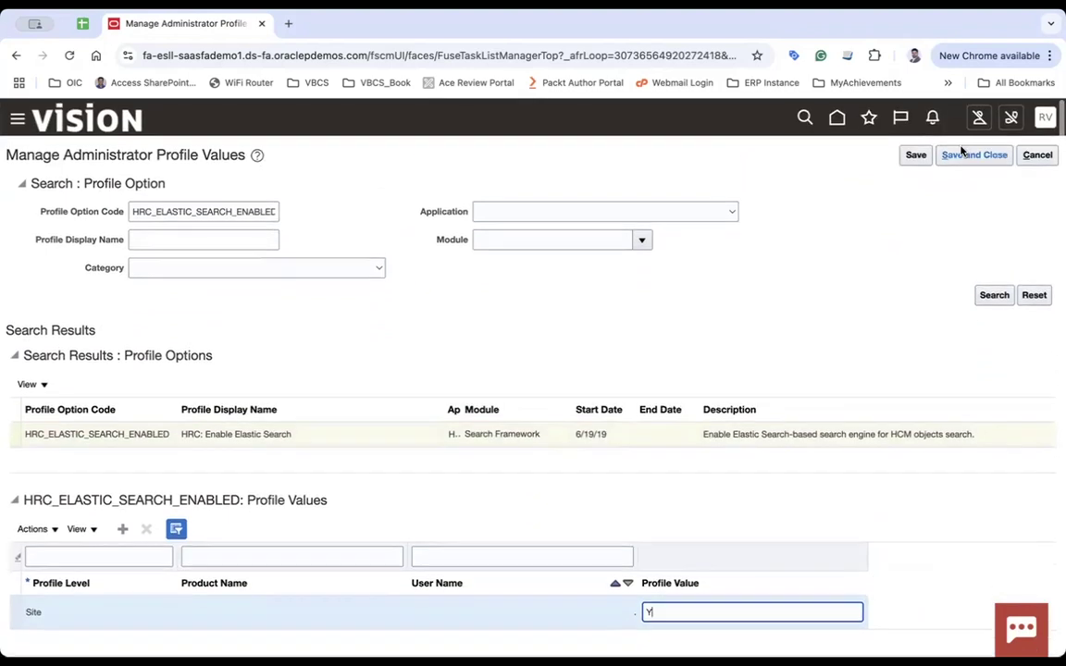
{"action": "left_click", "coordinate": [958, 151]}
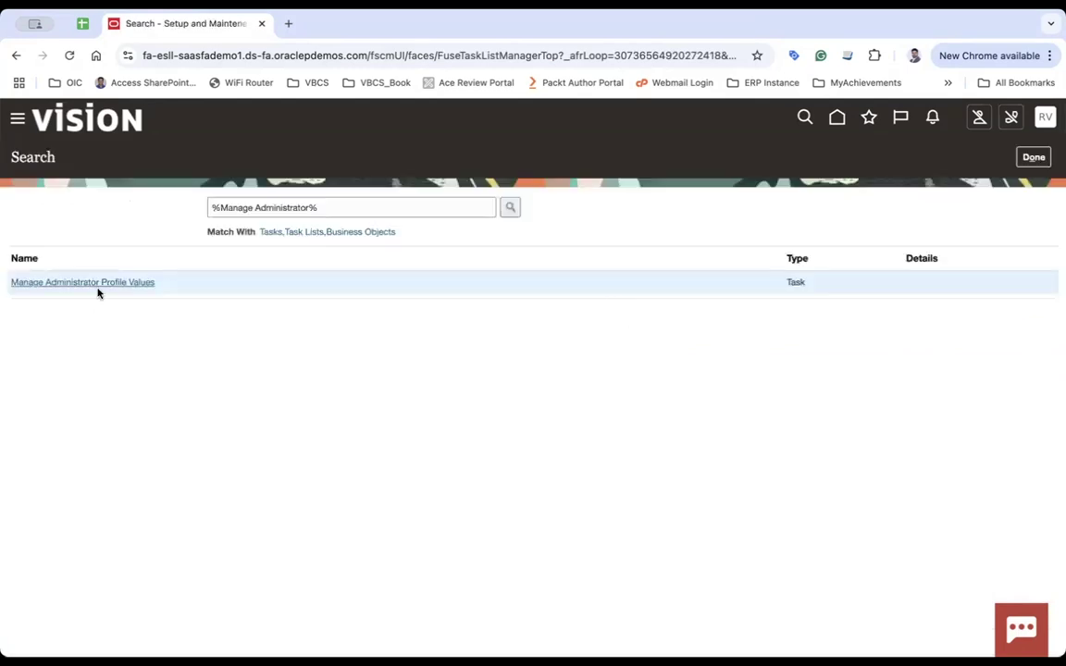
Confirm ORA_HCM_VBCS_PWA_ENABLED is Y at Site level, then enter ORA_PER_EMPL_CHG_ASG_REDWOOD_ENABLED as the code.
{"action": "left_click", "coordinate": [92, 283]}
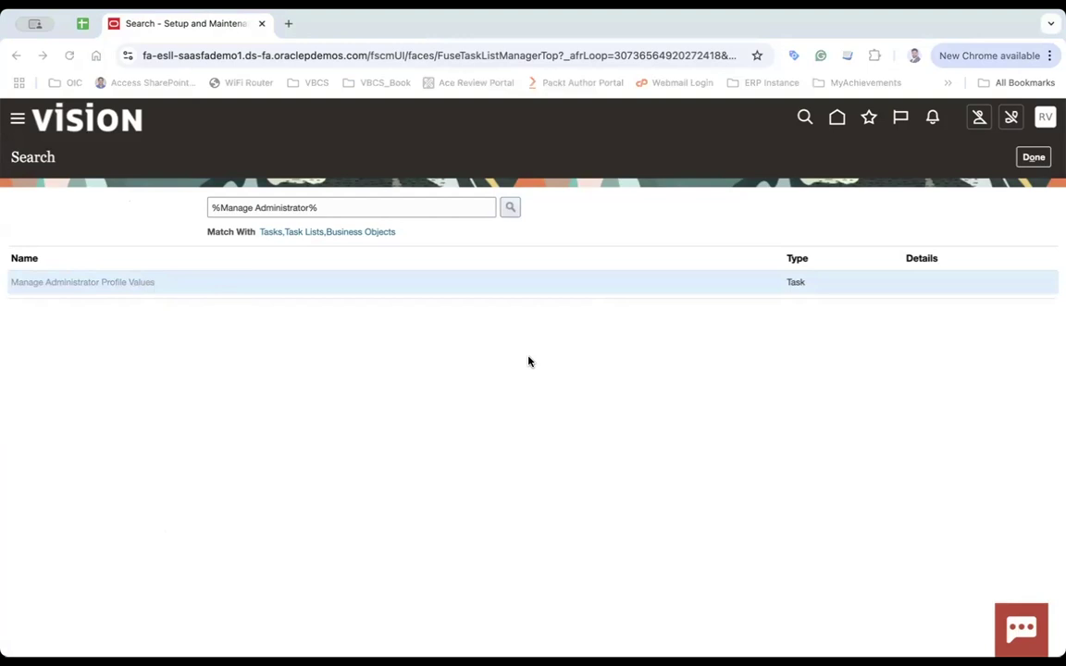
{"action": "left_click", "coordinate": [224, 215]}
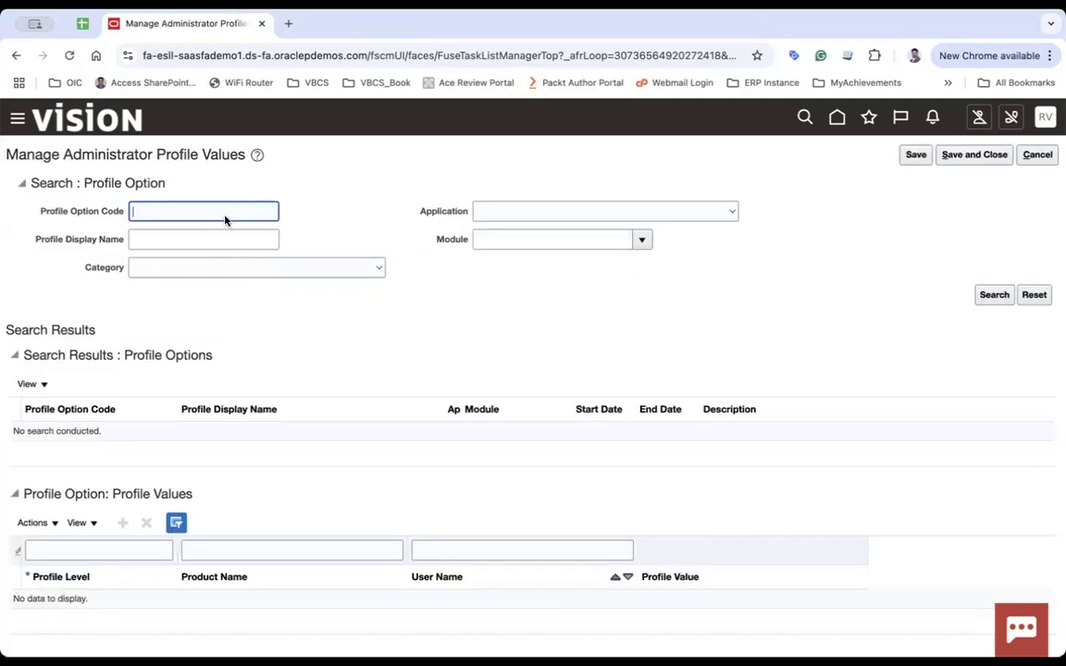
{"action": "type", "text": "ORA_HCM_VBCS_PWA_ENABLED"}
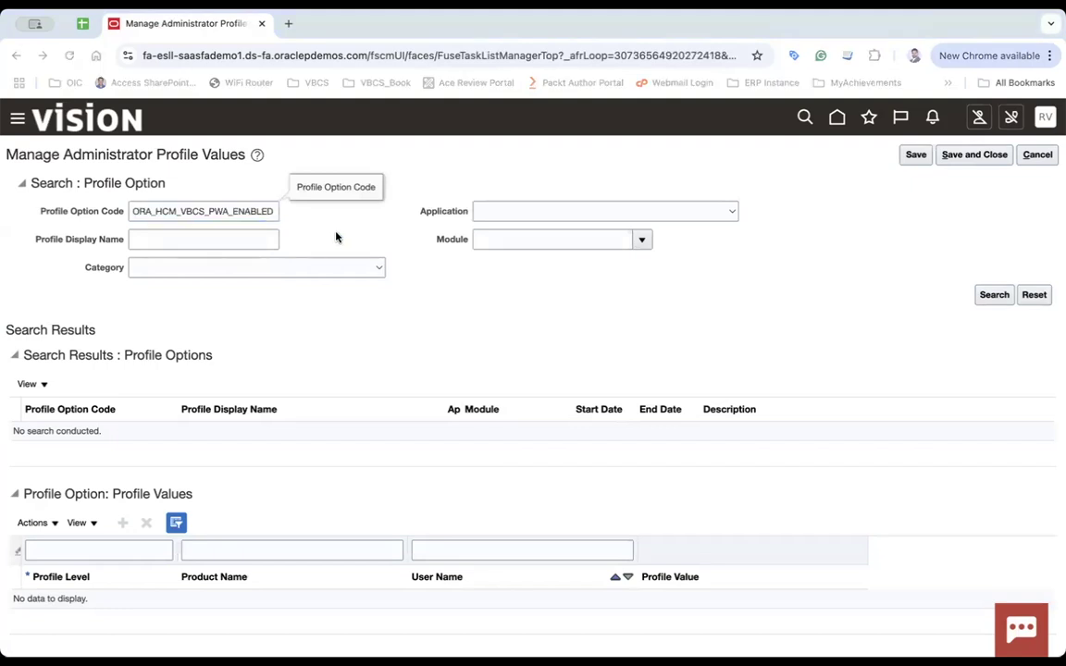
{"action": "left_click", "coordinate": [995, 296]}
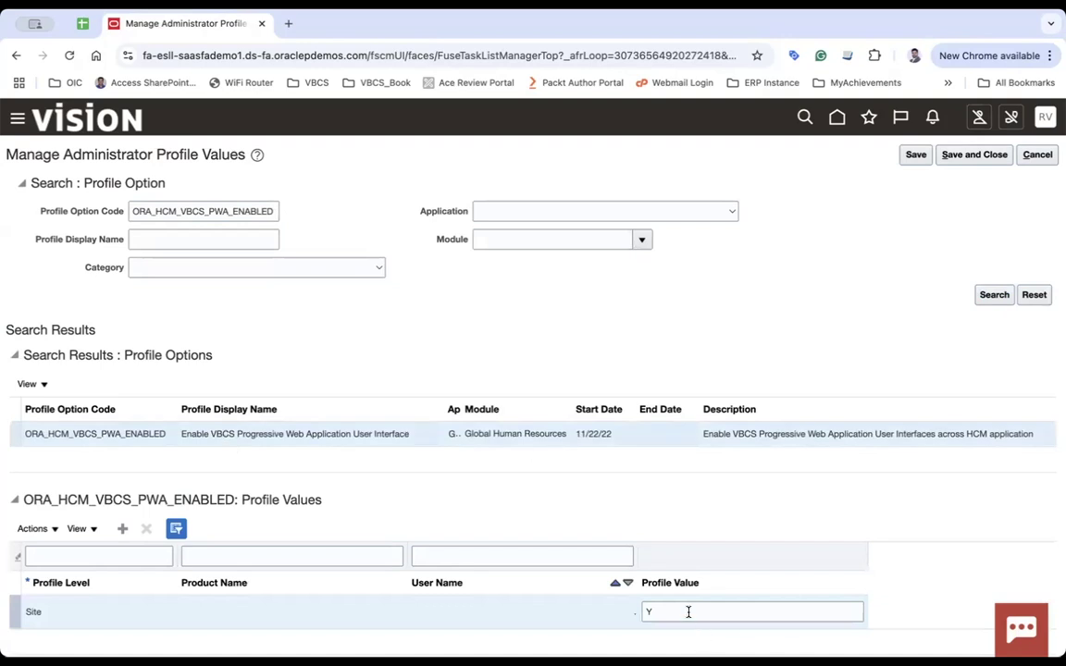
{"action": "left_click", "coordinate": [688, 611]}
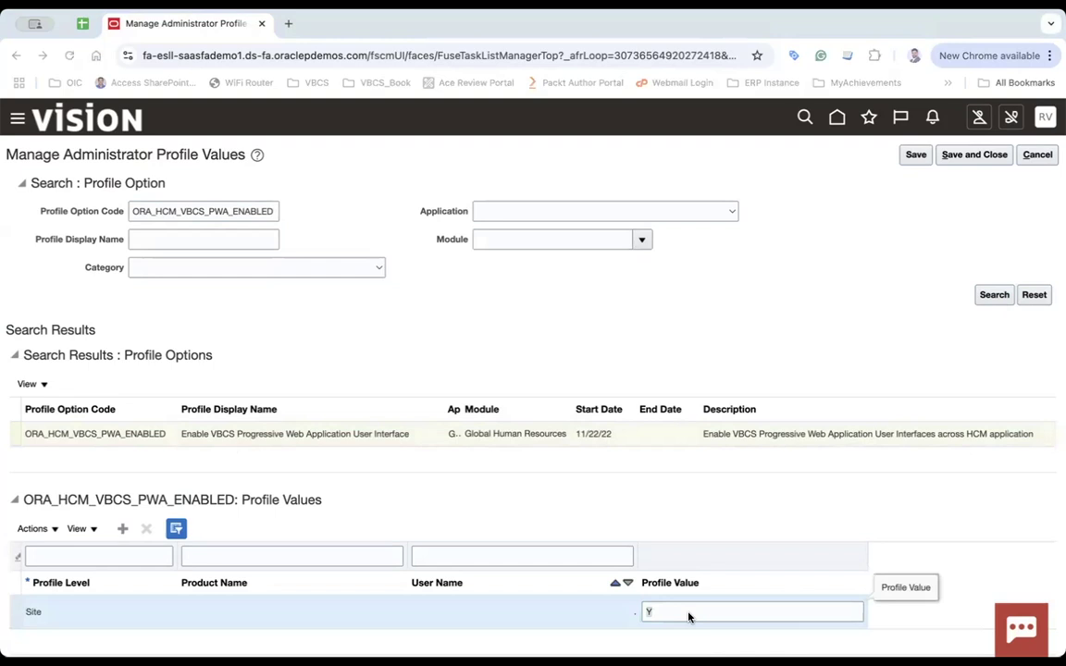
{"action": "triple_click", "coordinate": [204, 211]}
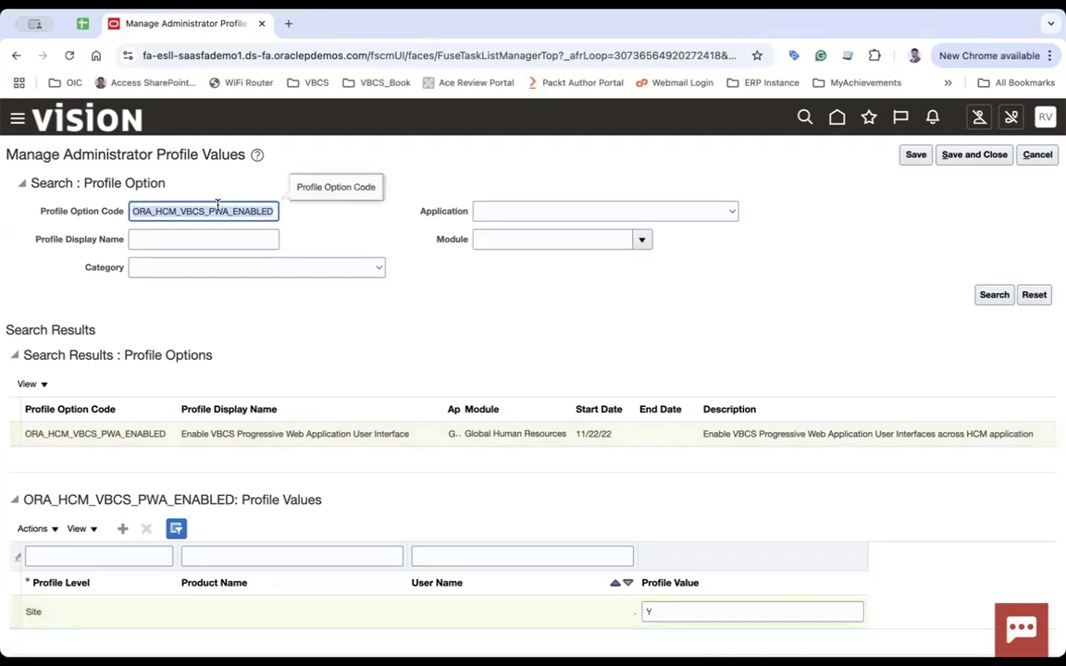
{"action": "key", "text": "ctrl+v"}
Search ORA_PER_EMPL_CHG_ASG_REDWOOD_ENABLED and save its Site profile value as Yes.
{"action": "left_click", "coordinate": [1000, 294]}
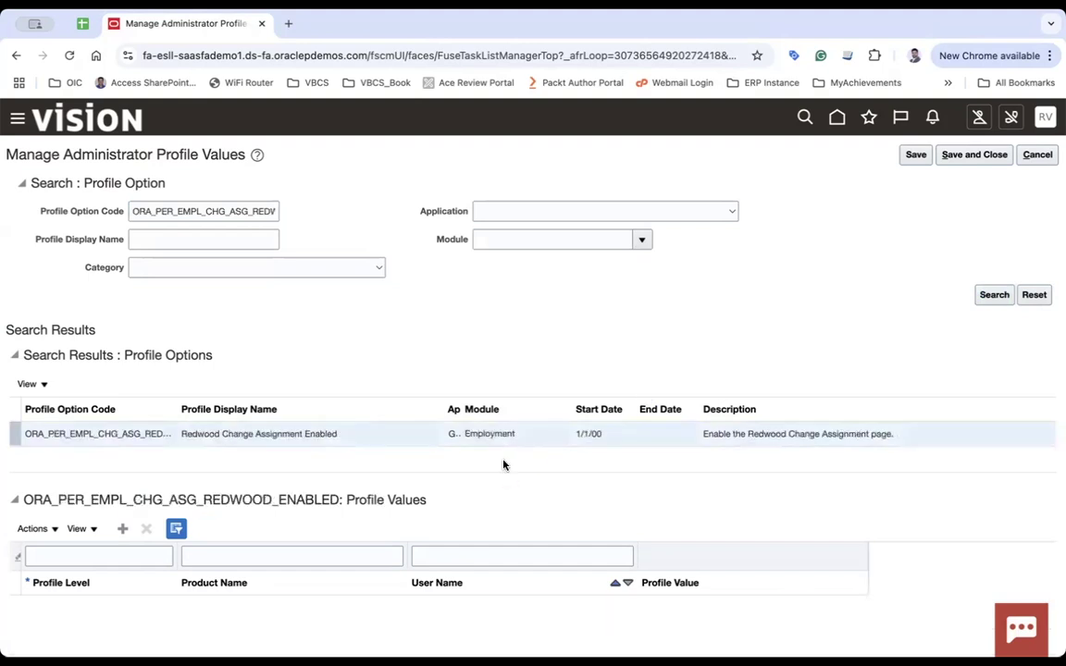
{"action": "scroll", "coordinate": [435, 463], "scroll_direction": "down", "scroll_amount": 2}
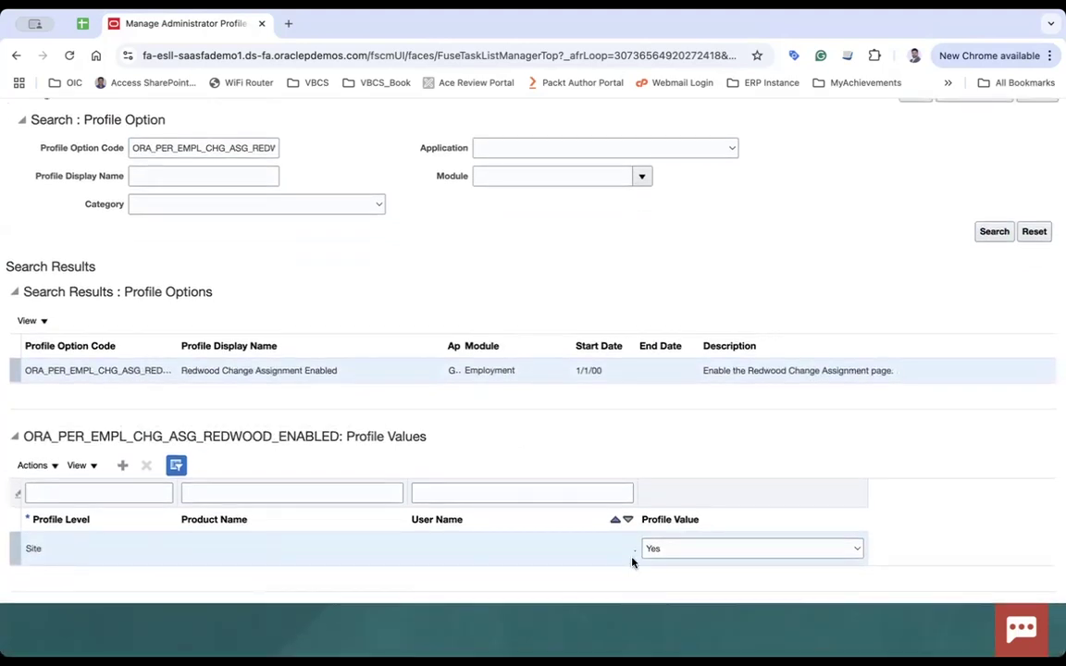
{"action": "left_click", "coordinate": [678, 552]}
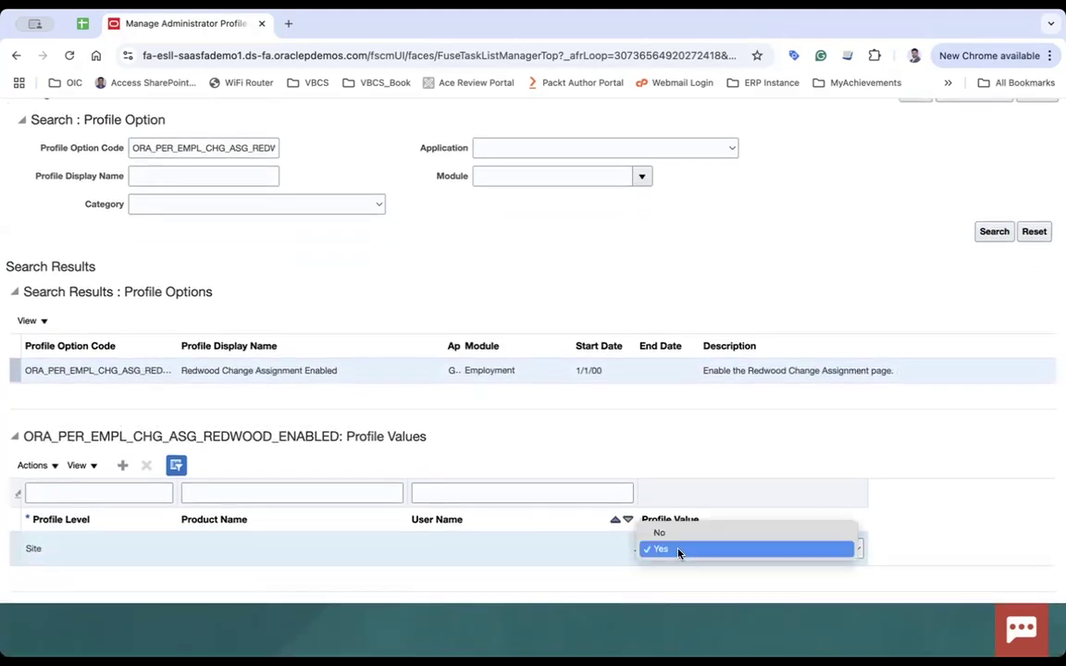
{"action": "left_click", "coordinate": [805, 246]}
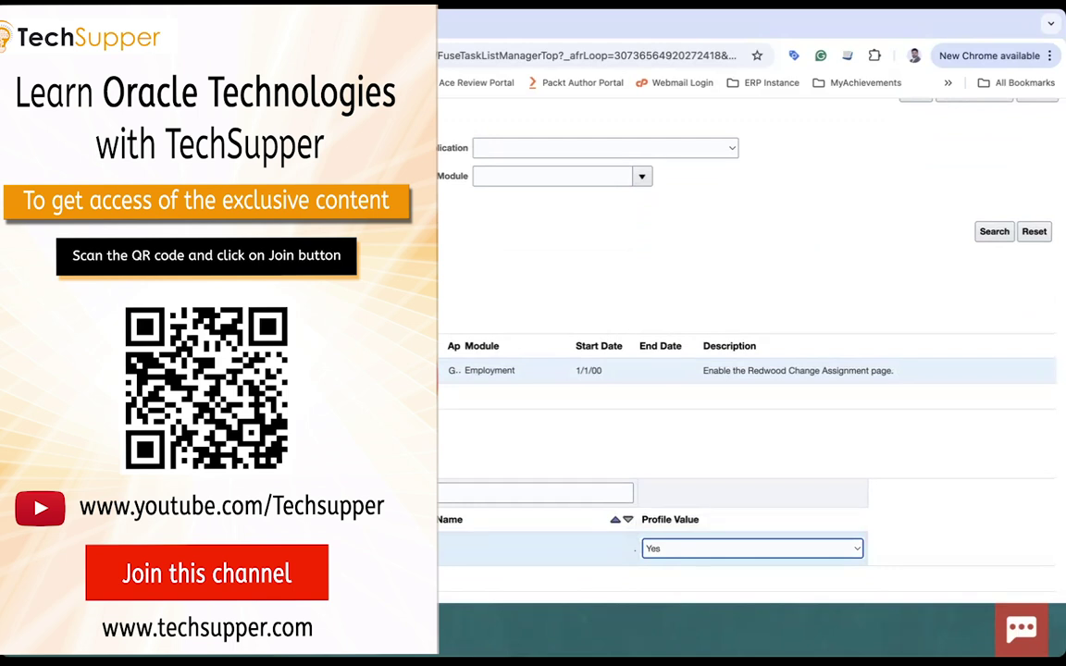
{"action": "scroll", "coordinate": [686, 383], "scroll_direction": "up", "scroll_amount": 2}
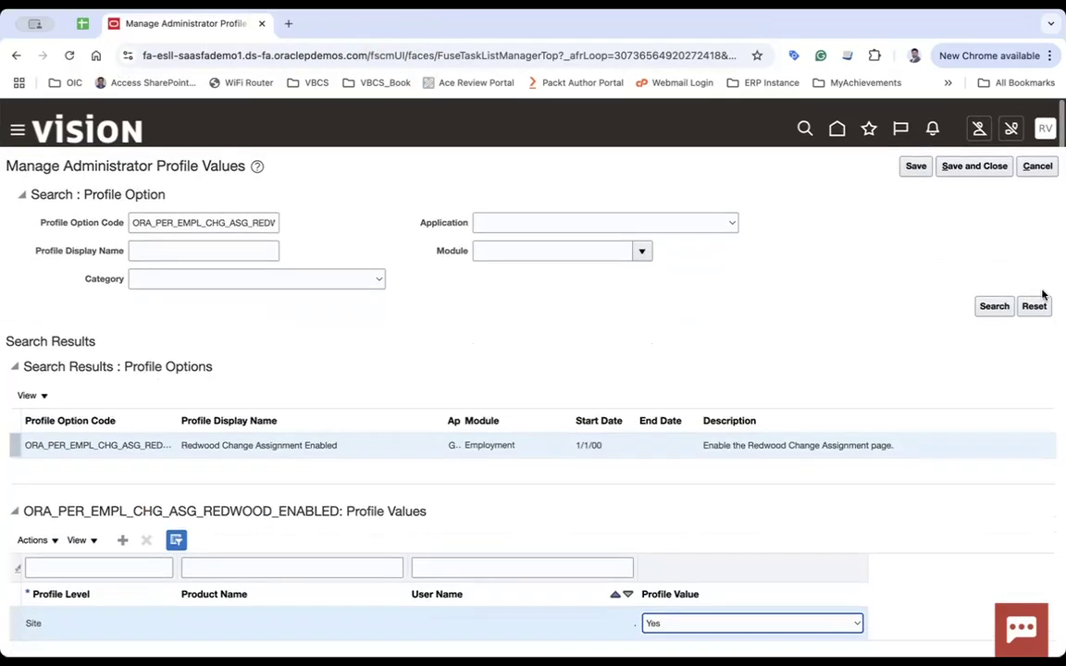
{"action": "left_click", "coordinate": [913, 158]}
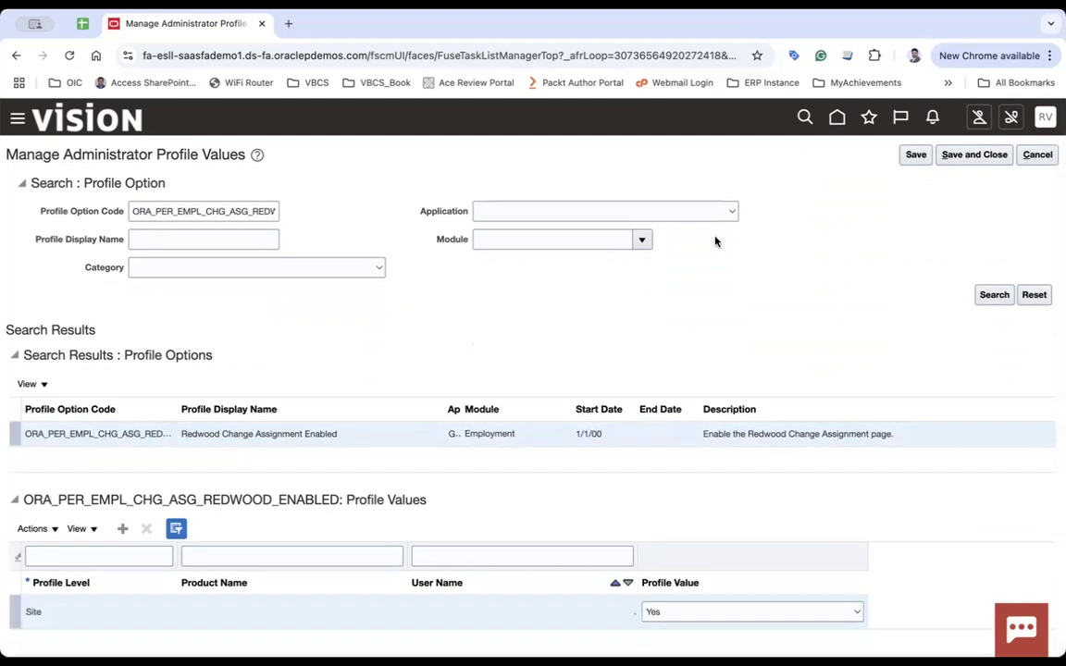
Cancel out of the profile values task, finish the task search, and return home.
{"action": "left_click", "coordinate": [1040, 156]}
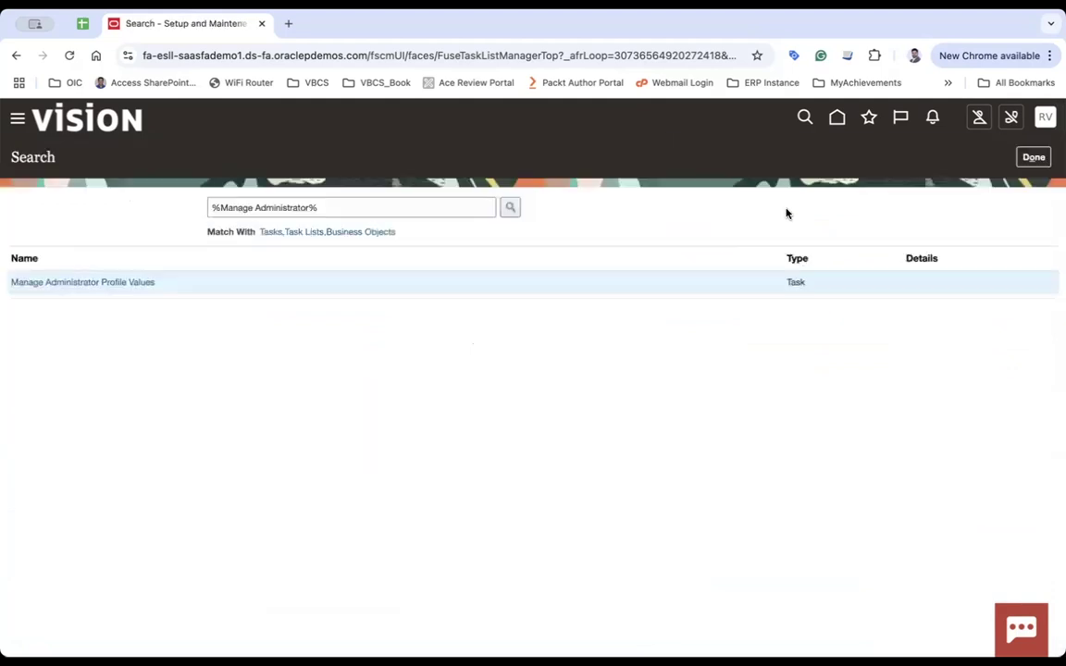
{"action": "left_click", "coordinate": [1037, 158]}
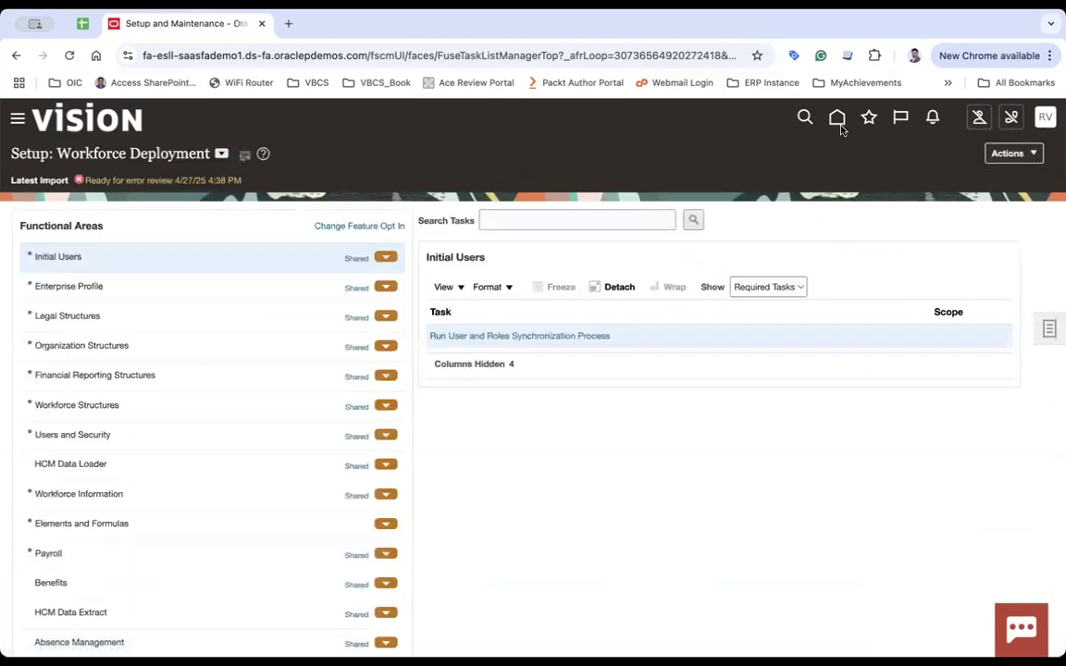
{"action": "left_click", "coordinate": [839, 127]}
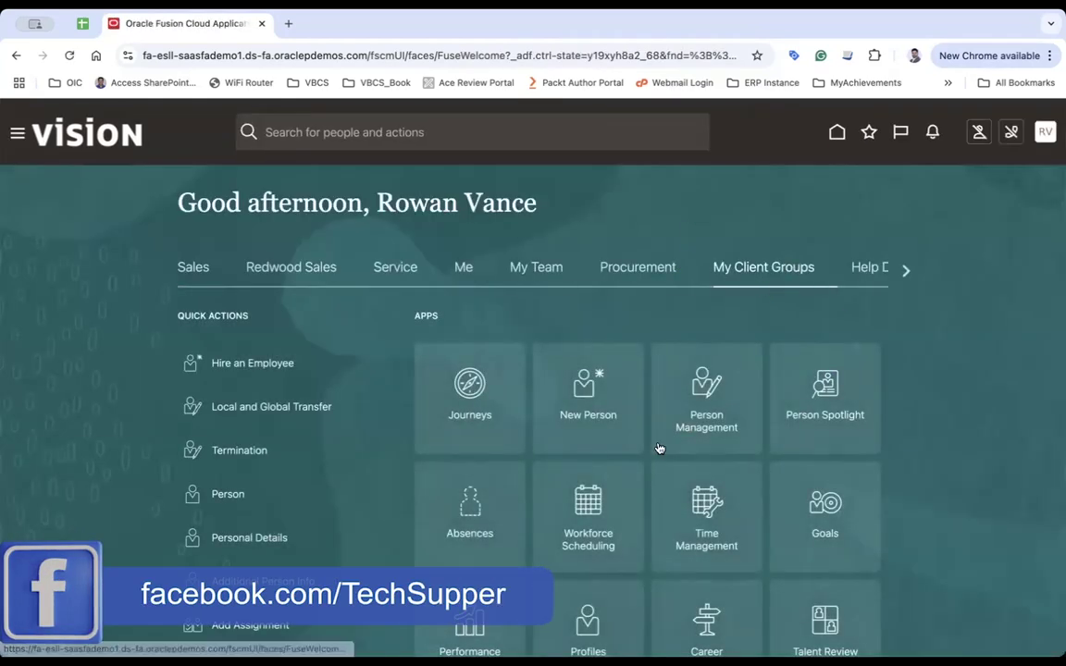
Find 'change' on the home page, expand the full Employment actions list, then search 'ass'.
{"action": "scroll", "coordinate": [659, 447], "scroll_direction": "down", "scroll_amount": 3}
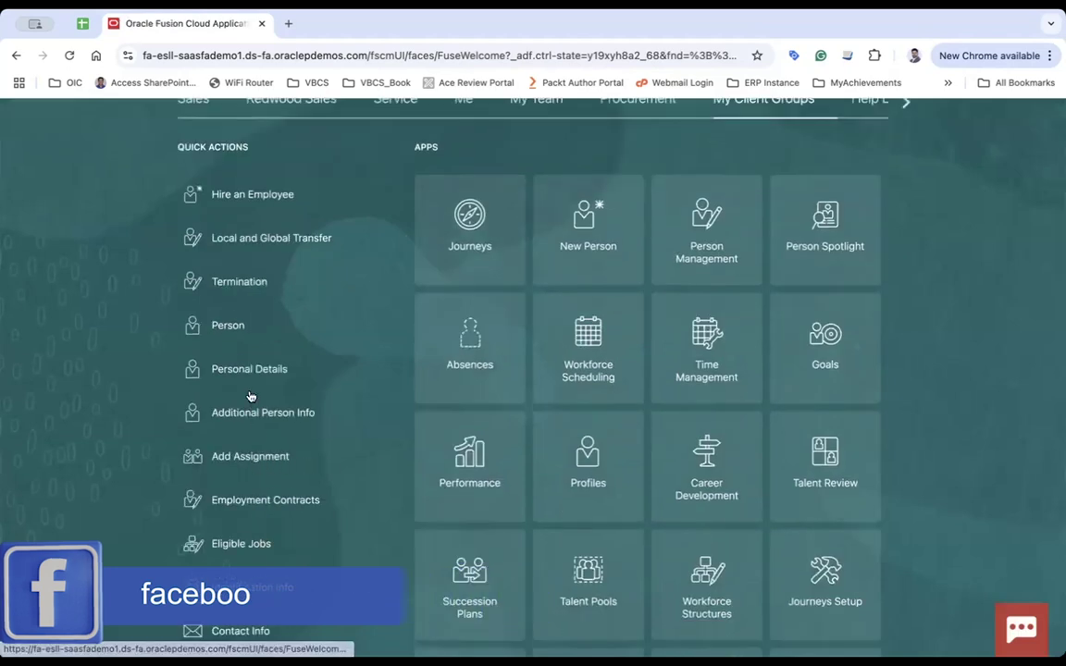
{"action": "scroll", "coordinate": [290, 346], "scroll_direction": "down", "scroll_amount": 1}
{"action": "scroll", "coordinate": [289, 346], "scroll_direction": "down", "scroll_amount": 2}
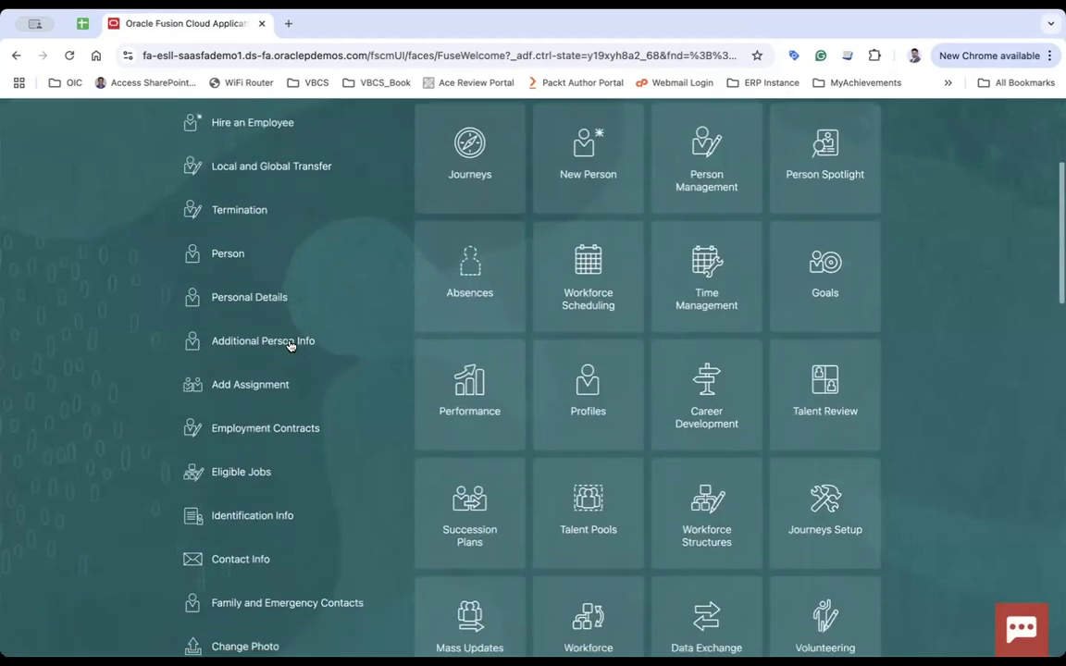
{"action": "key", "text": "ctrl+f"}
{"action": "type", "text": "change"}
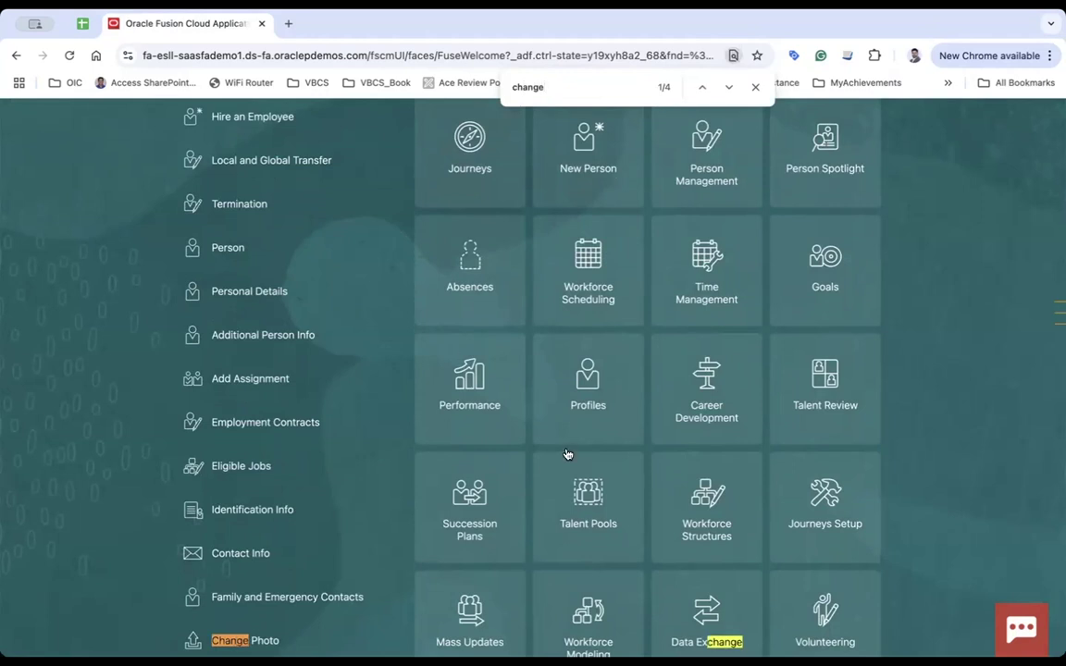
{"action": "scroll", "coordinate": [567, 462], "scroll_direction": "down", "scroll_amount": 3}
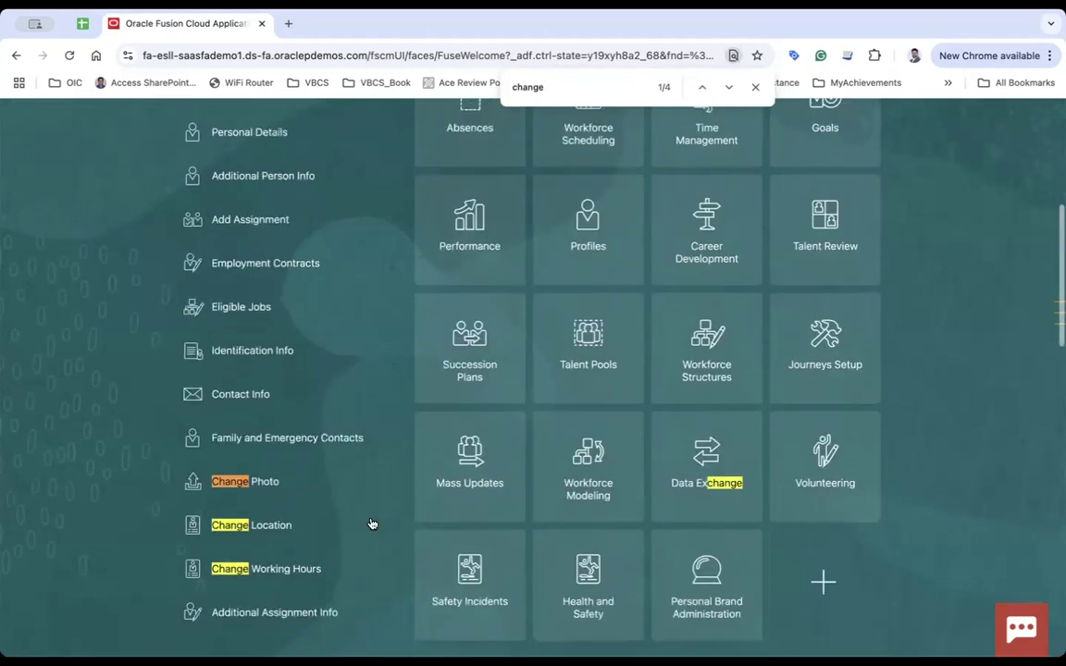
{"action": "scroll", "coordinate": [305, 490], "scroll_direction": "down", "scroll_amount": 3}
{"action": "left_click", "coordinate": [211, 465]}
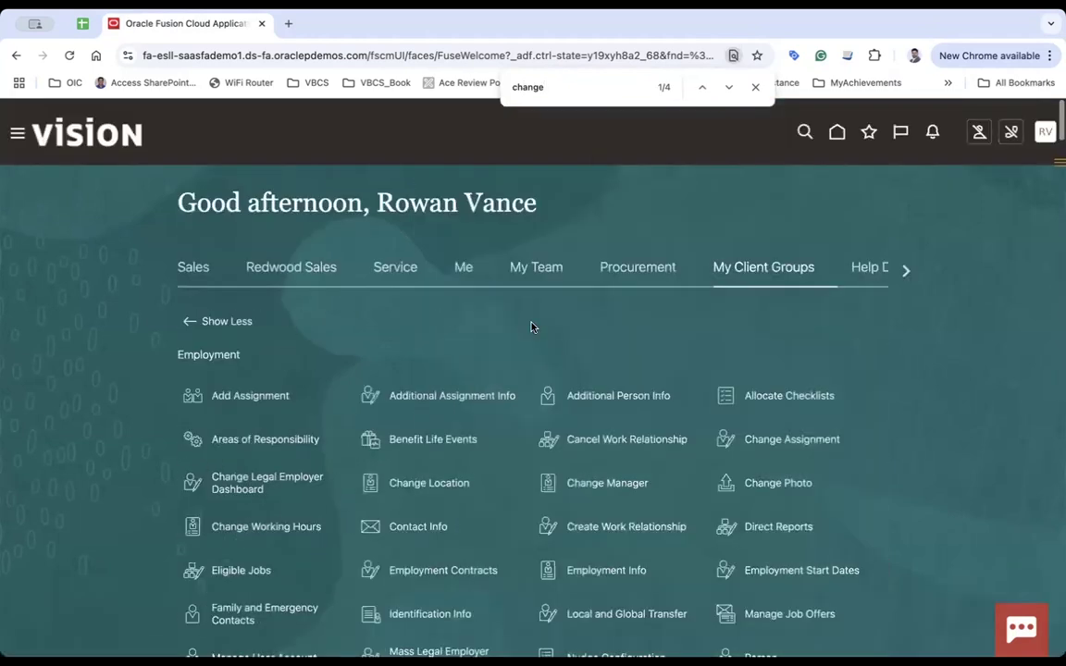
{"action": "left_click", "coordinate": [577, 93]}
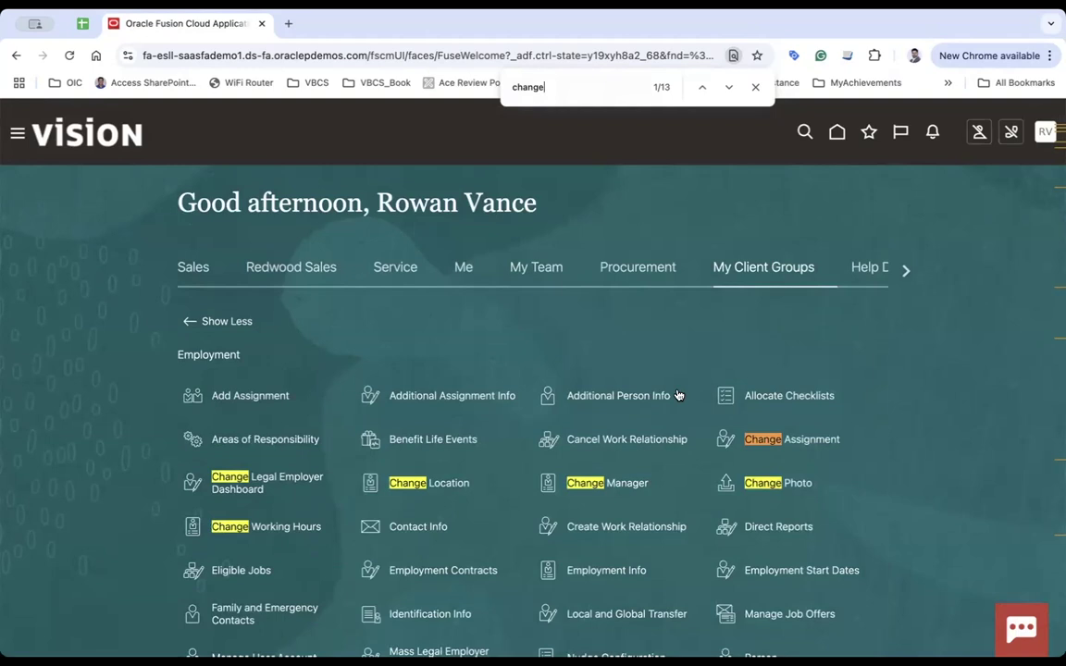
{"action": "type", "text": "ass"}
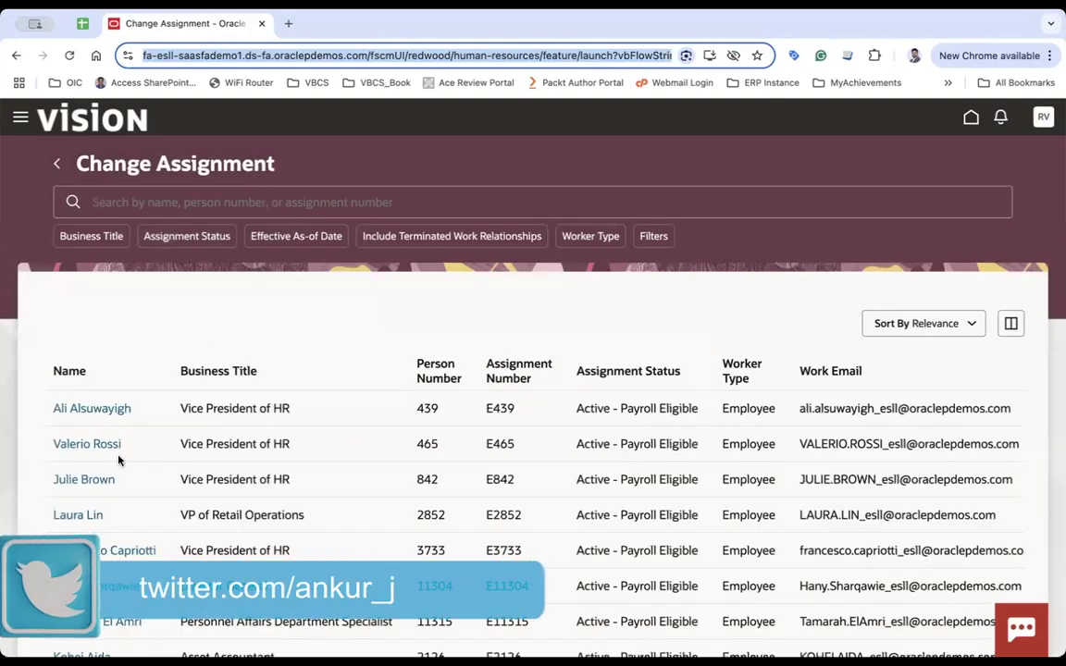
Type the employee's name in the Change Assignment search and select the matching suggestion.
{"action": "left_click", "coordinate": [159, 203]}
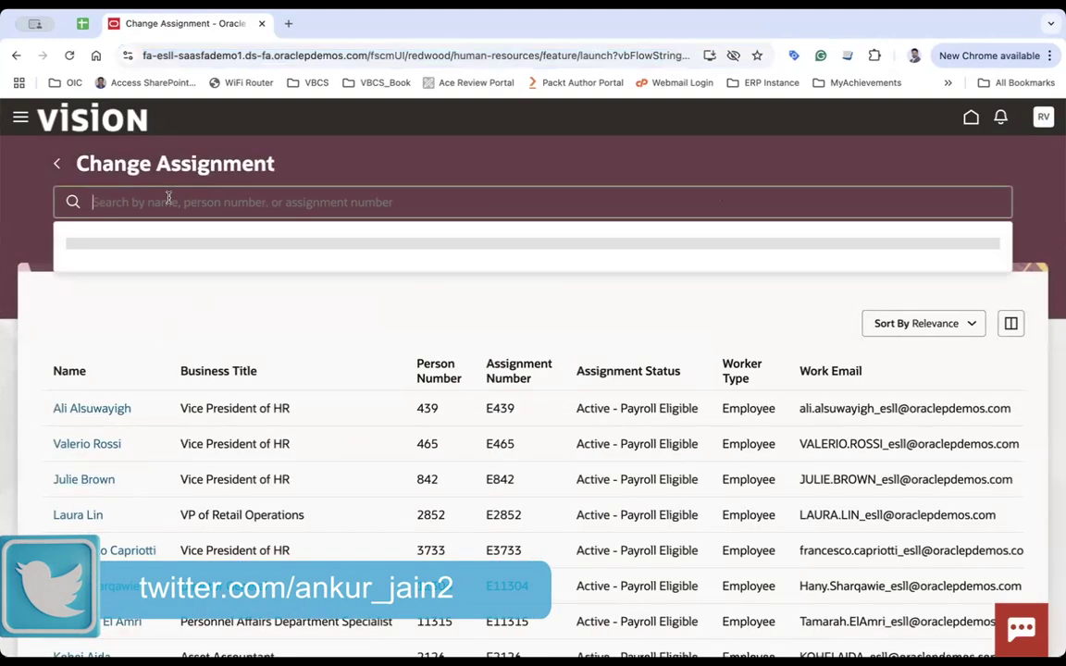
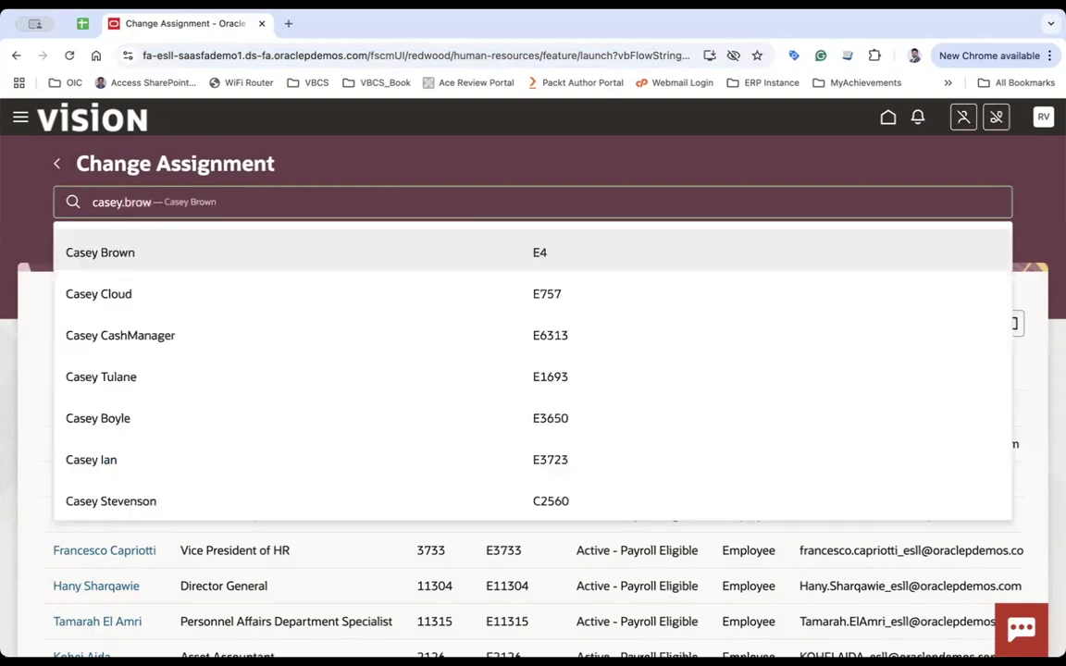
{"action": "left_click", "coordinate": [145, 260]}
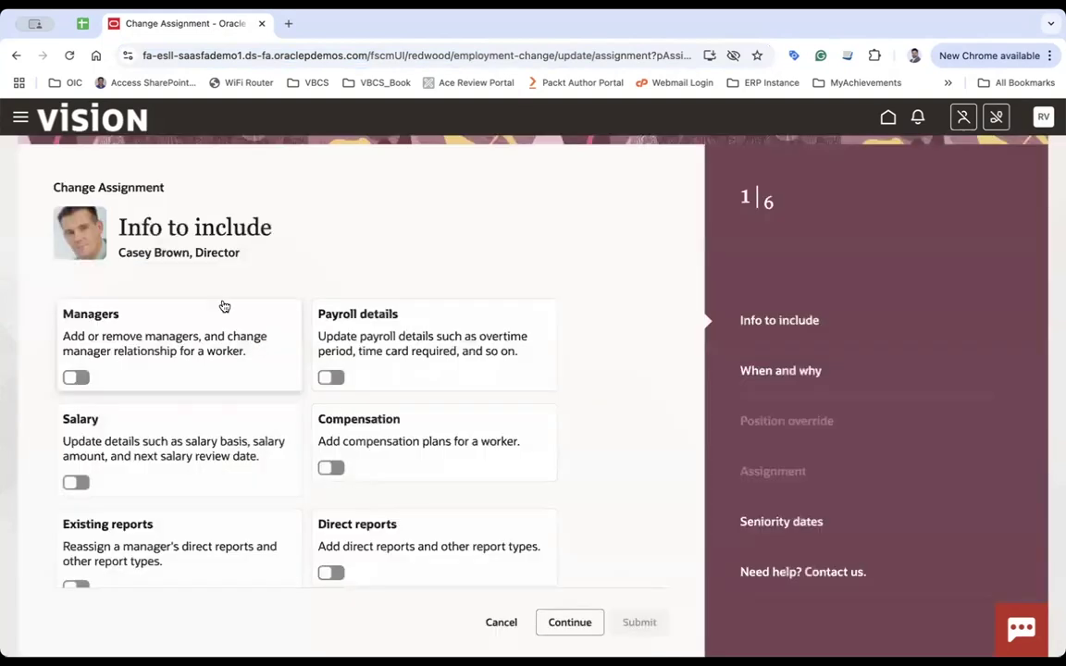
Switch on Compensation, Existing reports and Direct reports, leaving Managers, Payroll details and Salary off.
{"action": "left_click", "coordinate": [76, 376]}
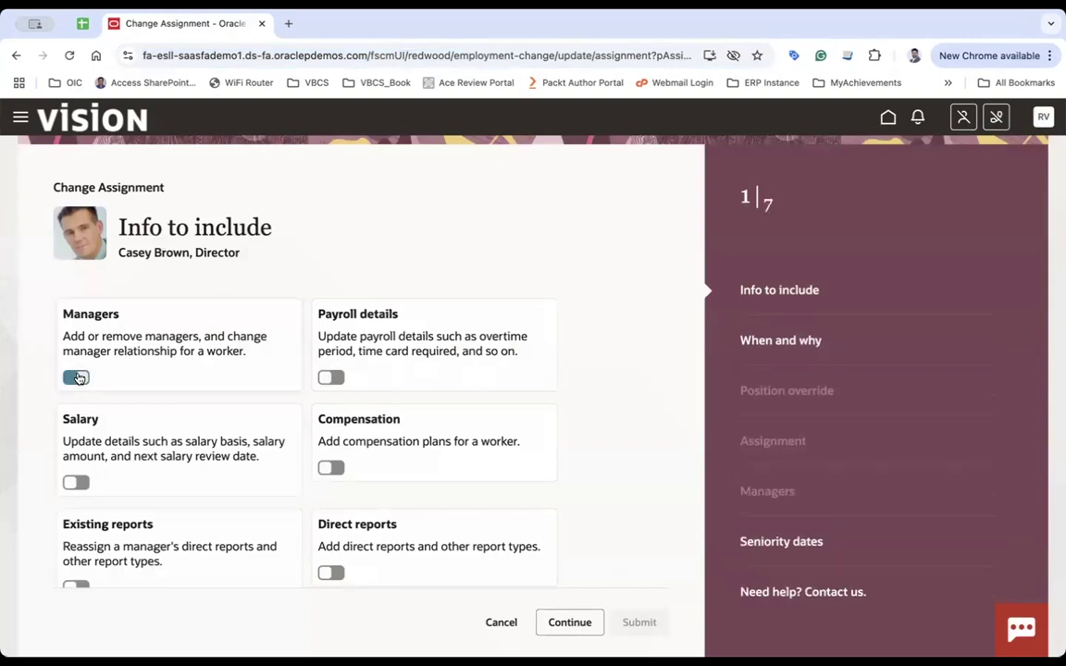
{"action": "left_click", "coordinate": [76, 377]}
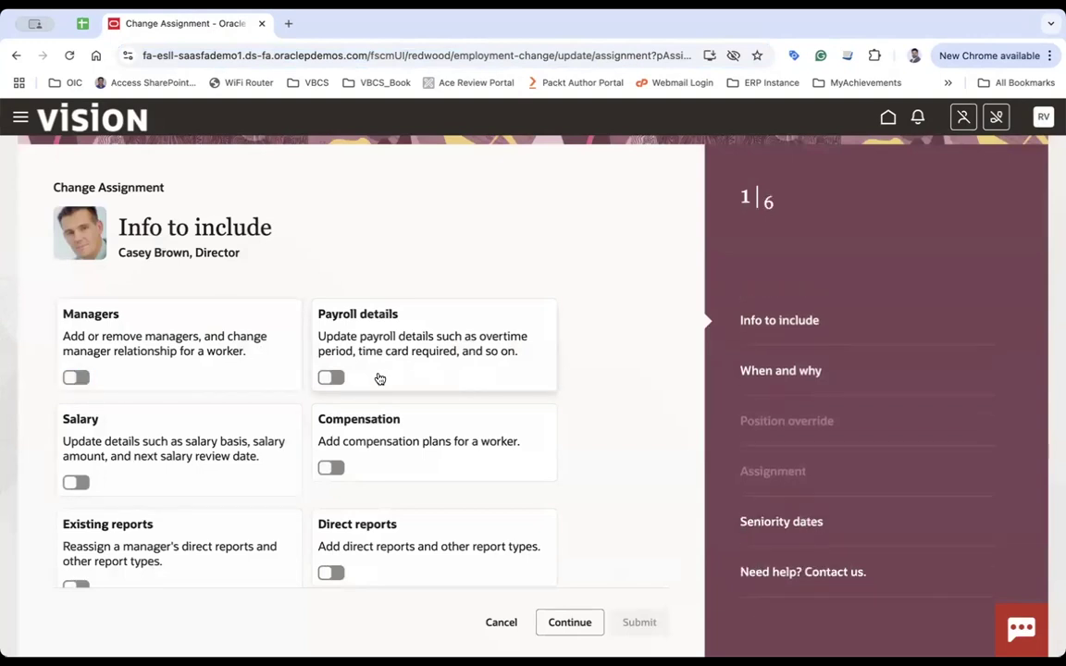
{"action": "left_click", "coordinate": [331, 376]}
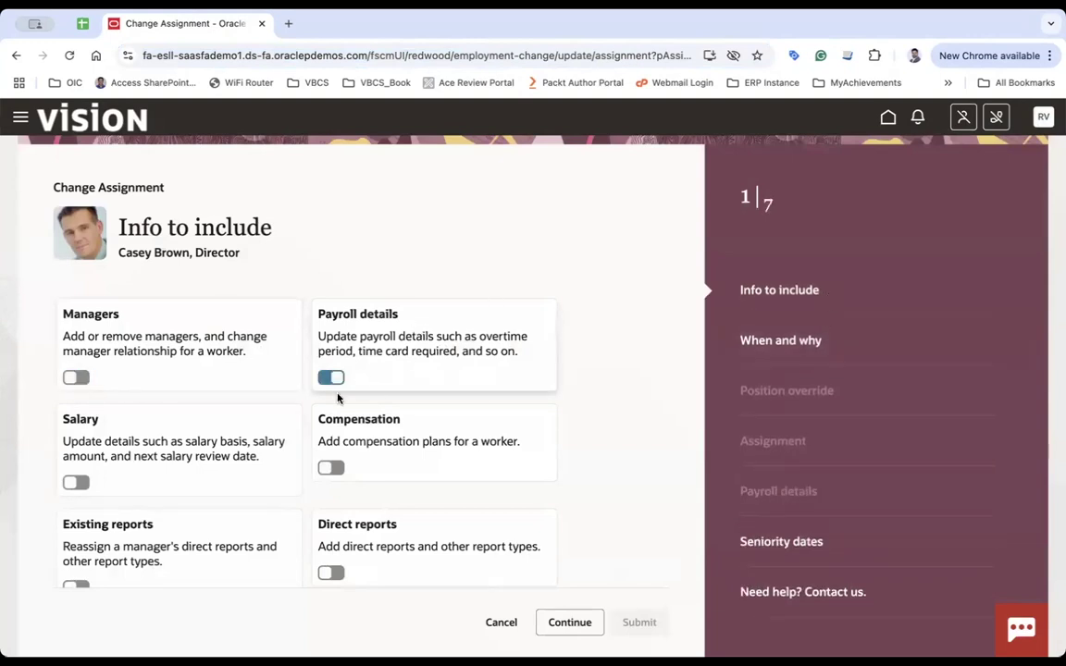
{"action": "left_click", "coordinate": [331, 377]}
{"action": "left_click", "coordinate": [79, 482]}
{"action": "left_click", "coordinate": [78, 482]}
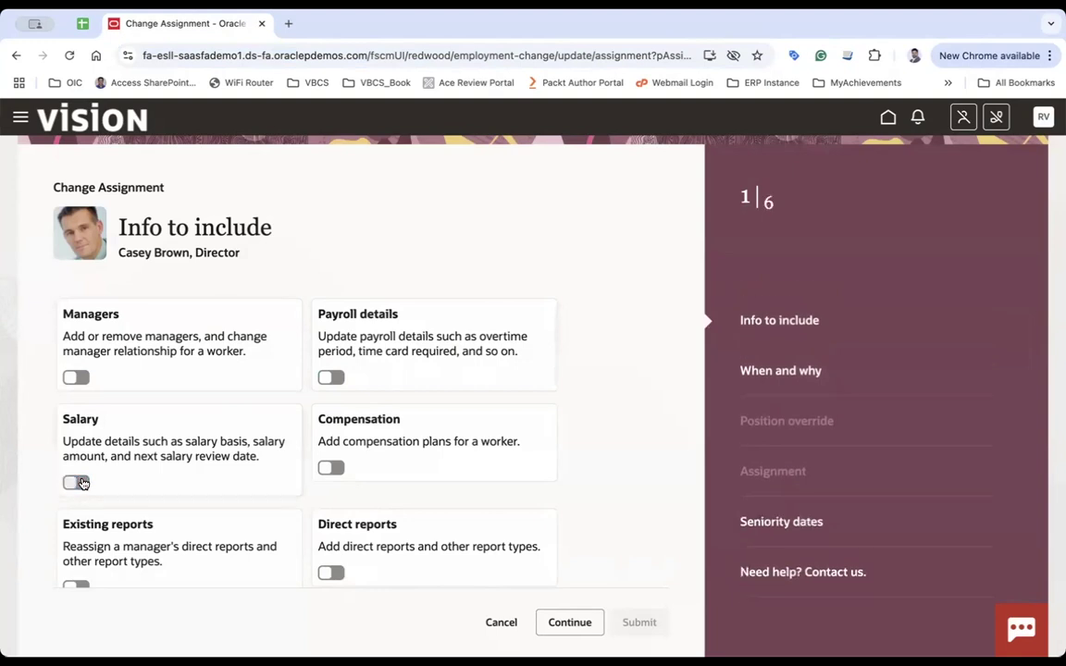
{"action": "left_click", "coordinate": [331, 467]}
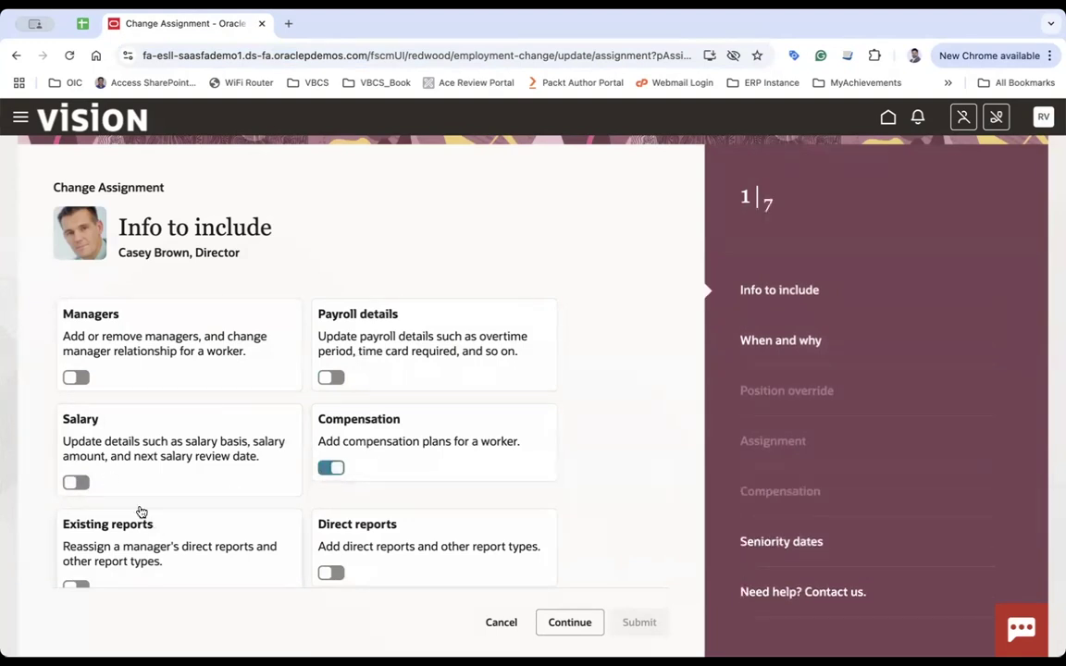
{"action": "left_click", "coordinate": [74, 584]}
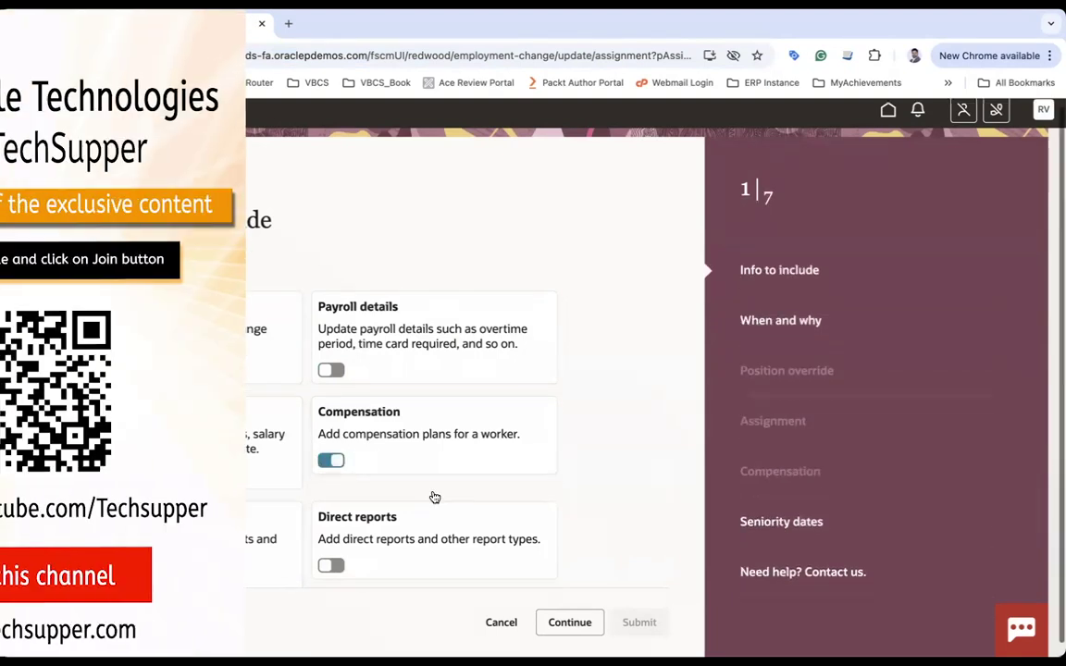
{"action": "left_click", "coordinate": [332, 553]}
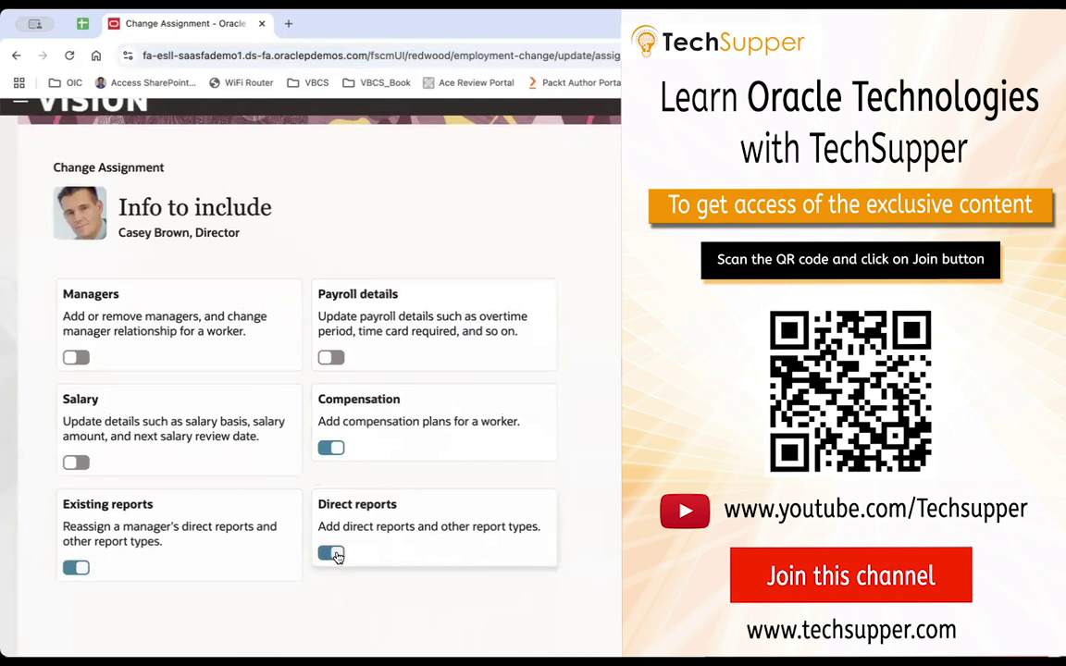
{"action": "scroll", "coordinate": [483, 451], "scroll_direction": "down", "scroll_amount": 1}
{"action": "scroll", "coordinate": [483, 452], "scroll_direction": "up", "scroll_amount": 1}
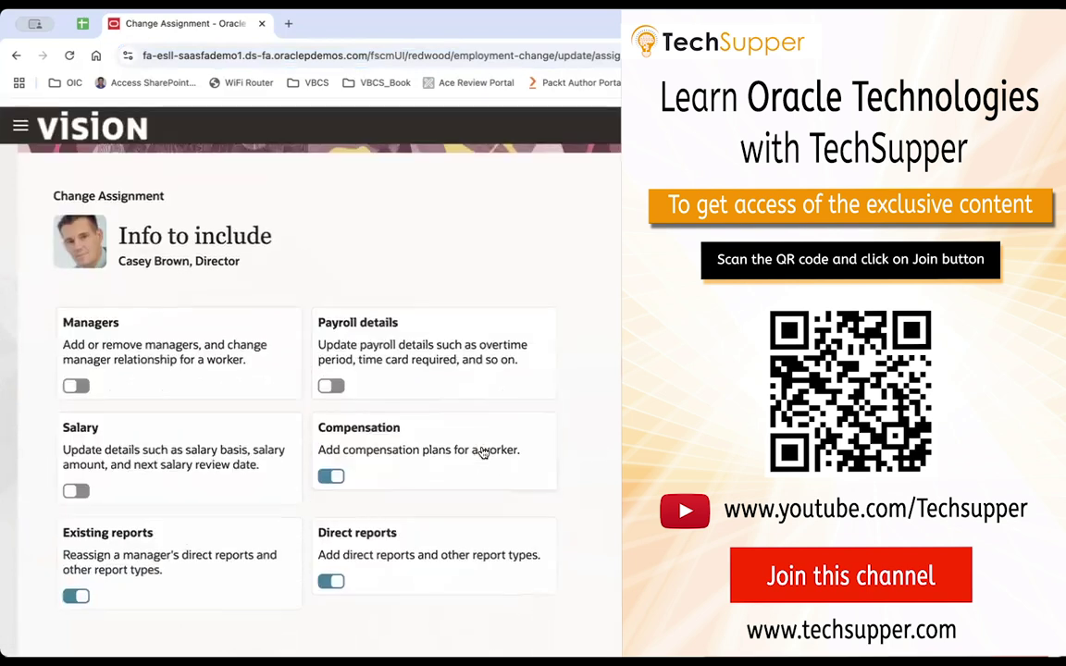